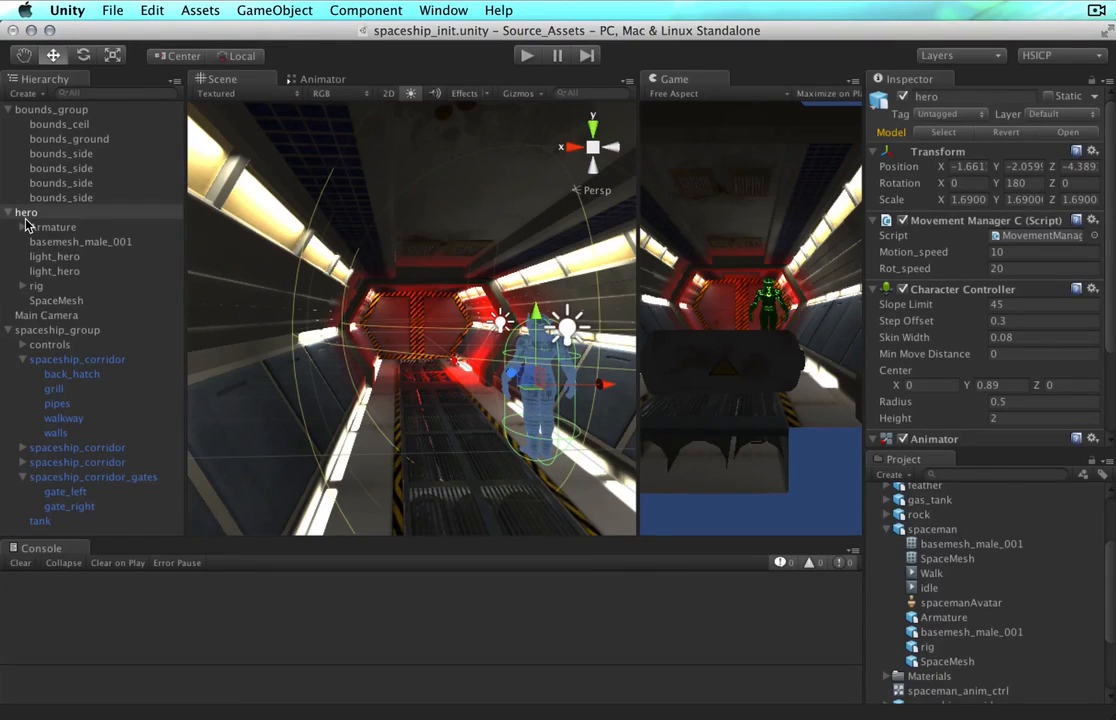
Open the Ragdoll creation wizard for the hero and place it where all its bone slots are readable.
{"action": "left_click", "coordinate": [268, 9]}
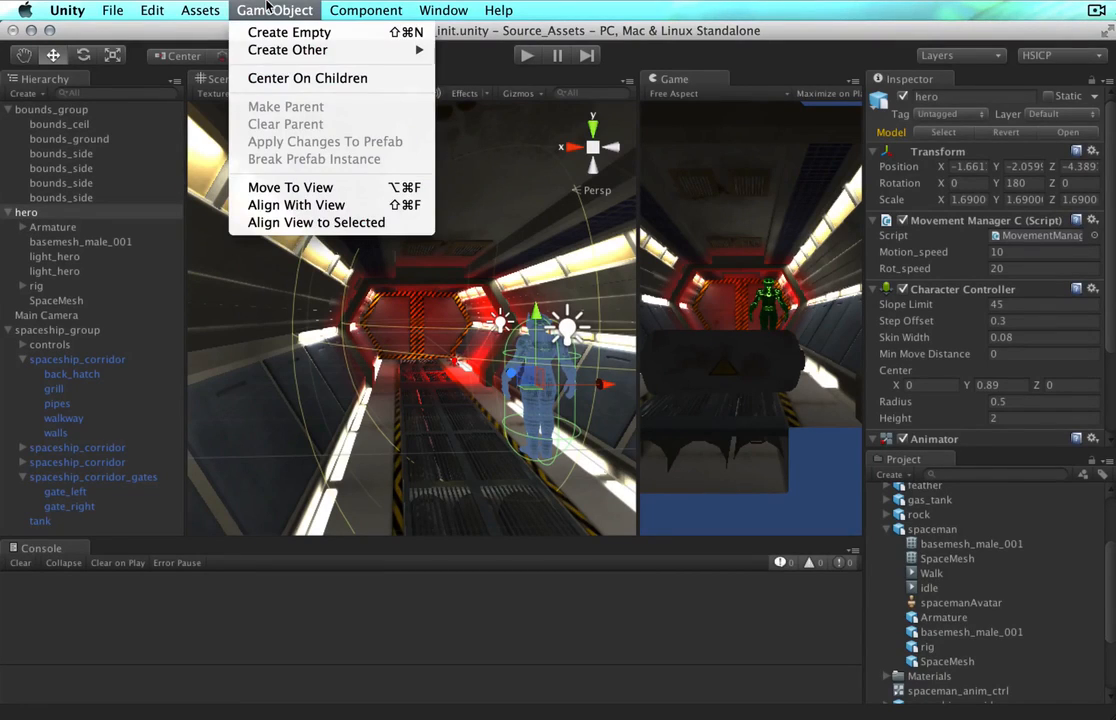
{"action": "mouse_move", "coordinate": [278, 51]}
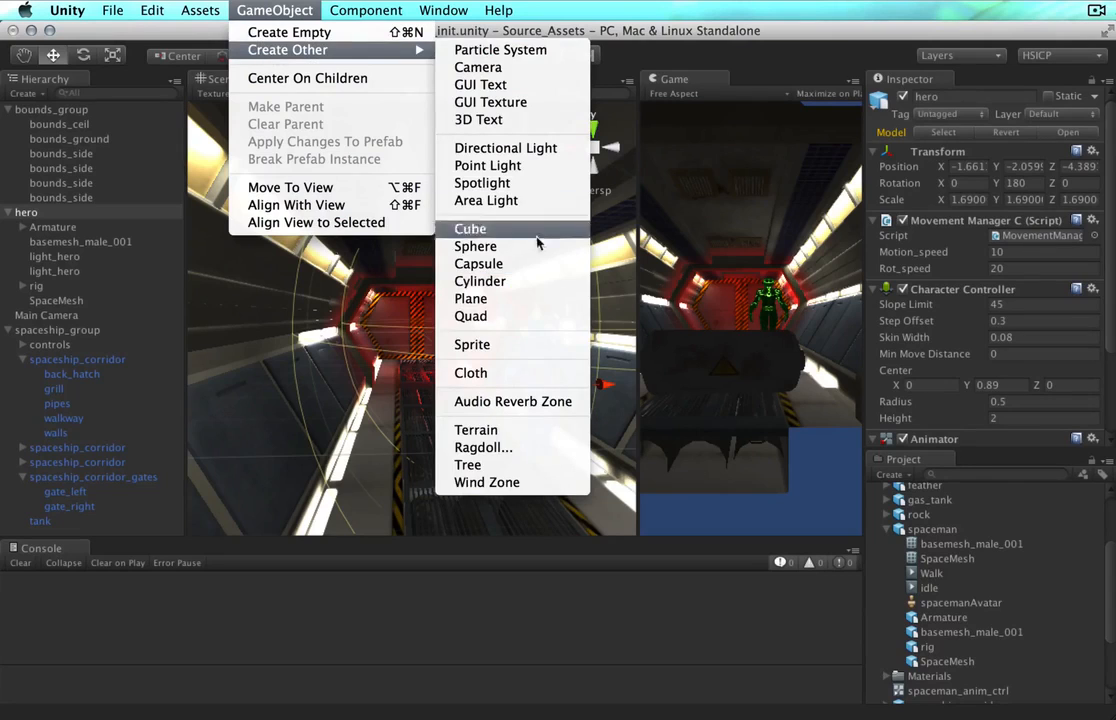
{"action": "left_click", "coordinate": [490, 448]}
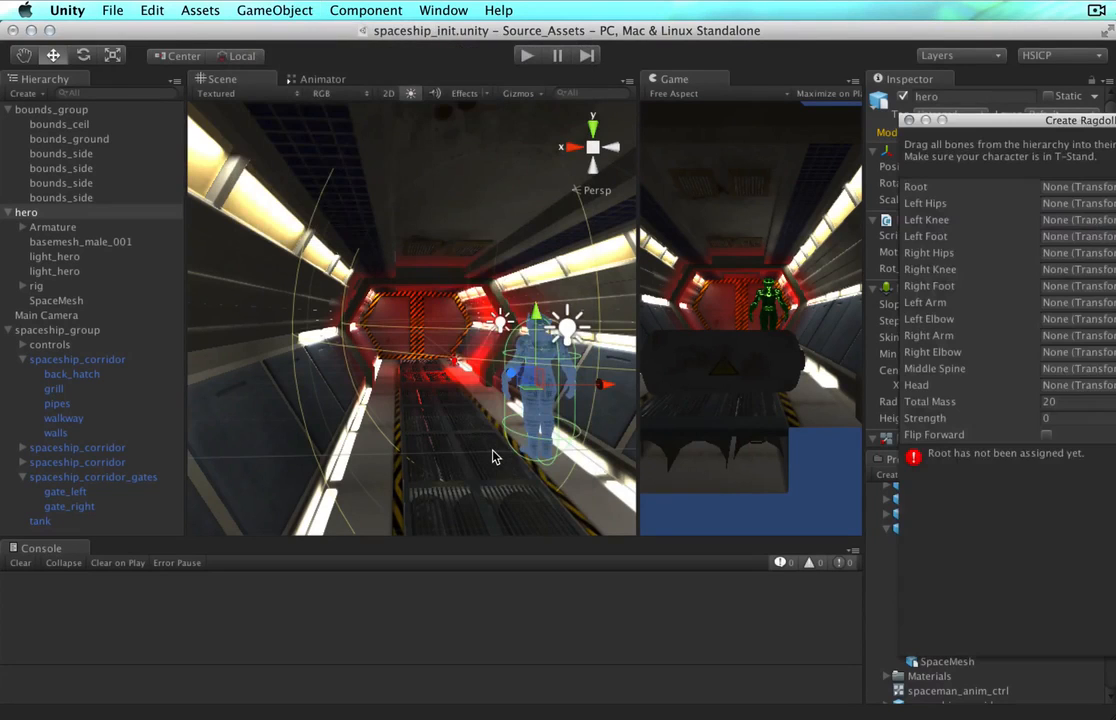
{"action": "left_click_drag", "start_coordinate": [1068, 122], "coordinate": [481, 96]}
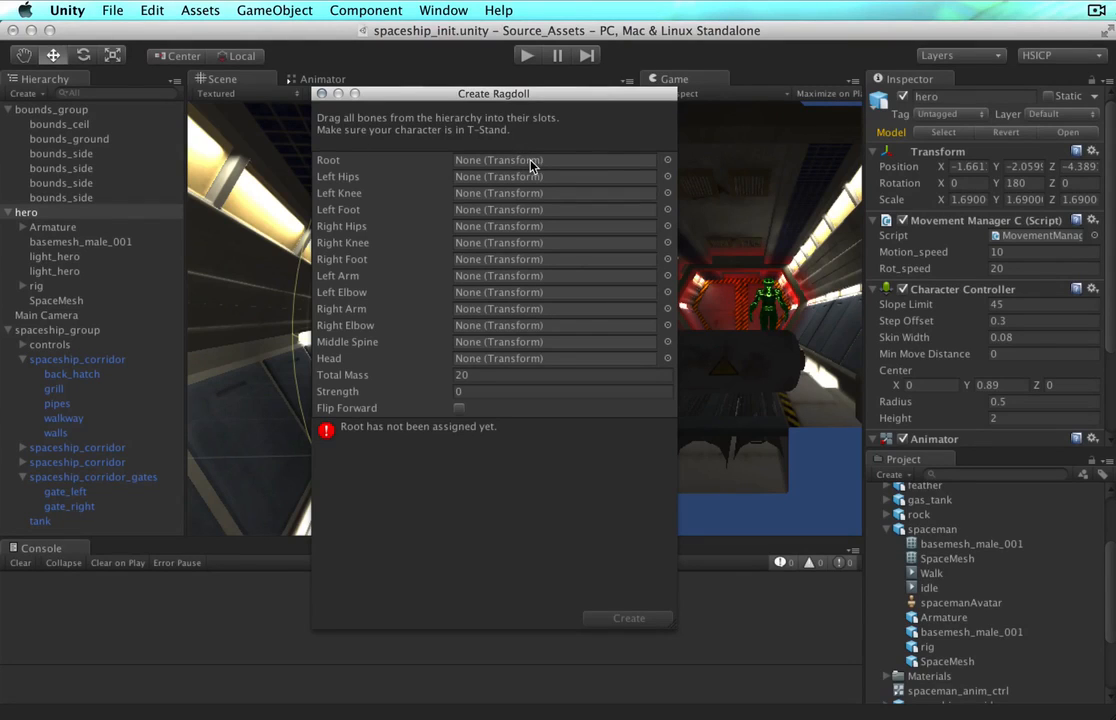
Assign the root transform to the ragdoll's Root slot, resizing and repositioning the transform picker beside the wizard.
{"action": "left_click", "coordinate": [668, 161]}
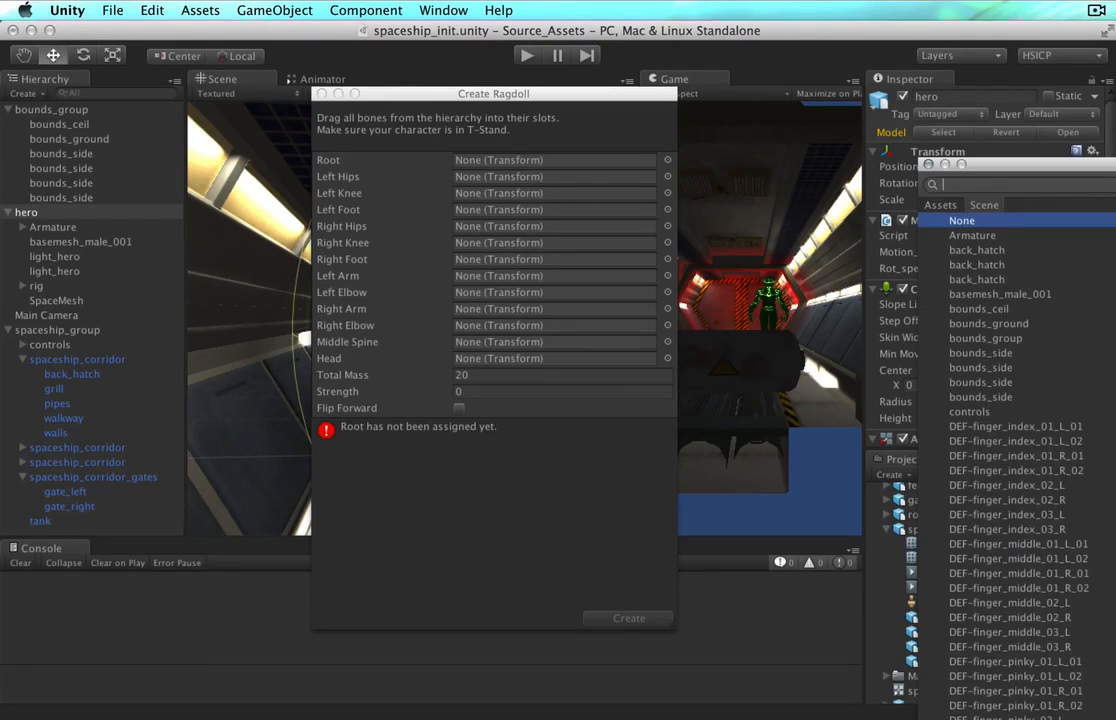
{"action": "left_click_drag", "start_coordinate": [1046, 163], "coordinate": [744, 91]}
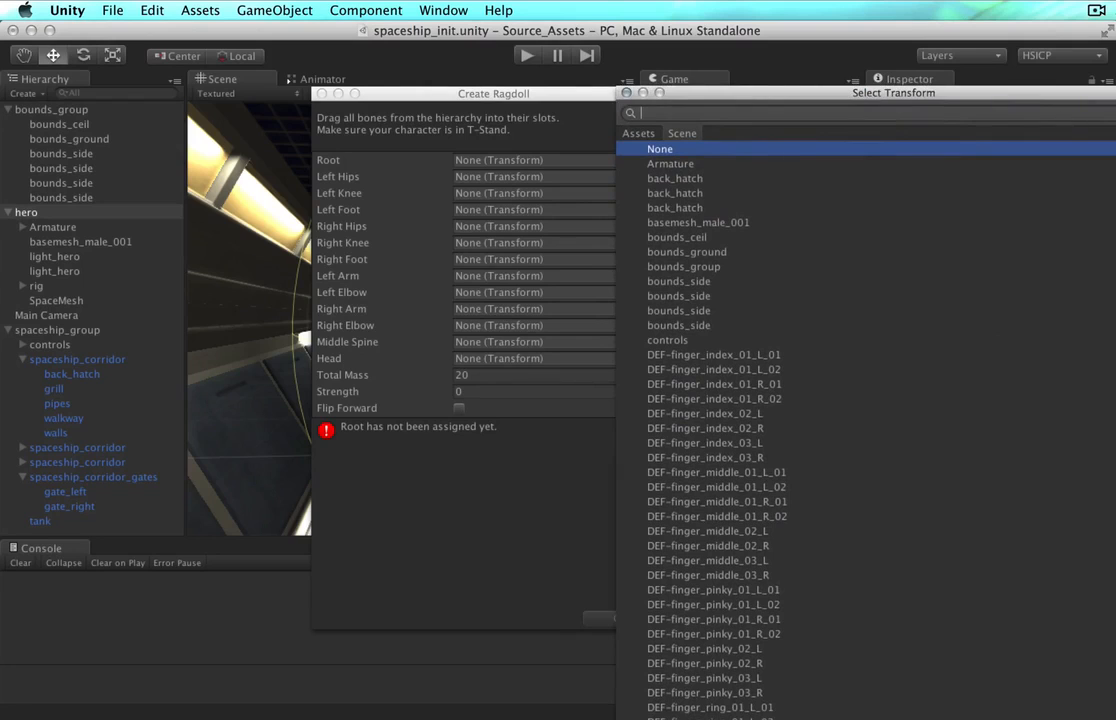
{"action": "left_click_drag", "start_coordinate": [1112, 714], "coordinate": [1034, 593]}
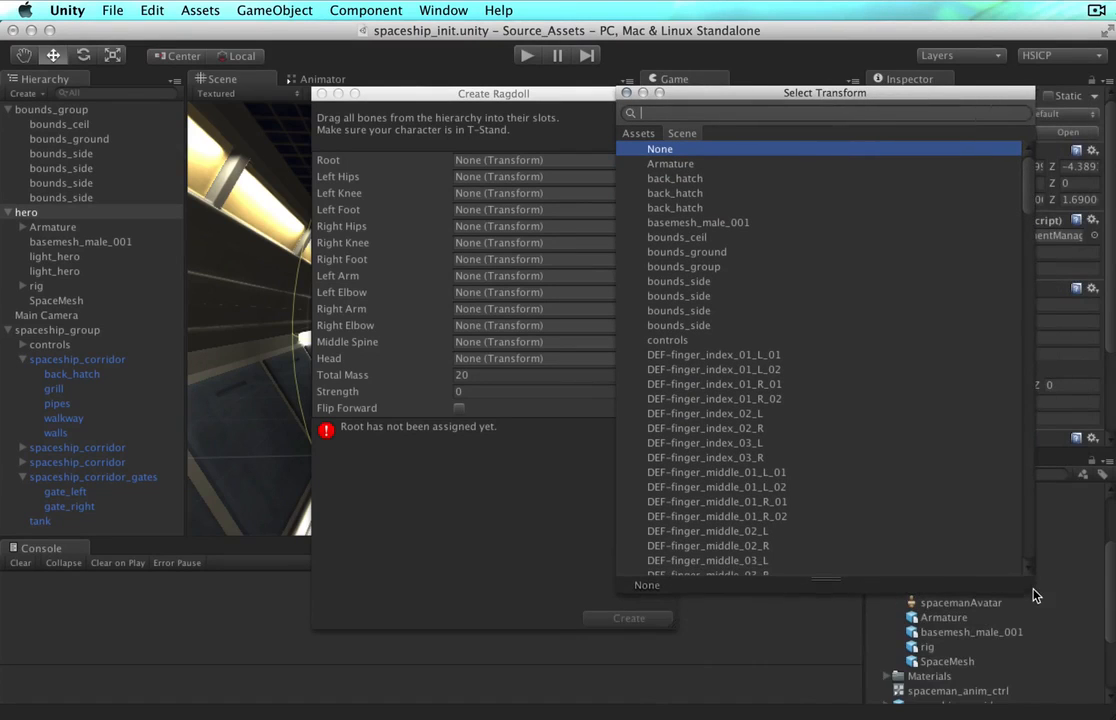
{"action": "left_click_drag", "start_coordinate": [692, 101], "coordinate": [756, 122]}
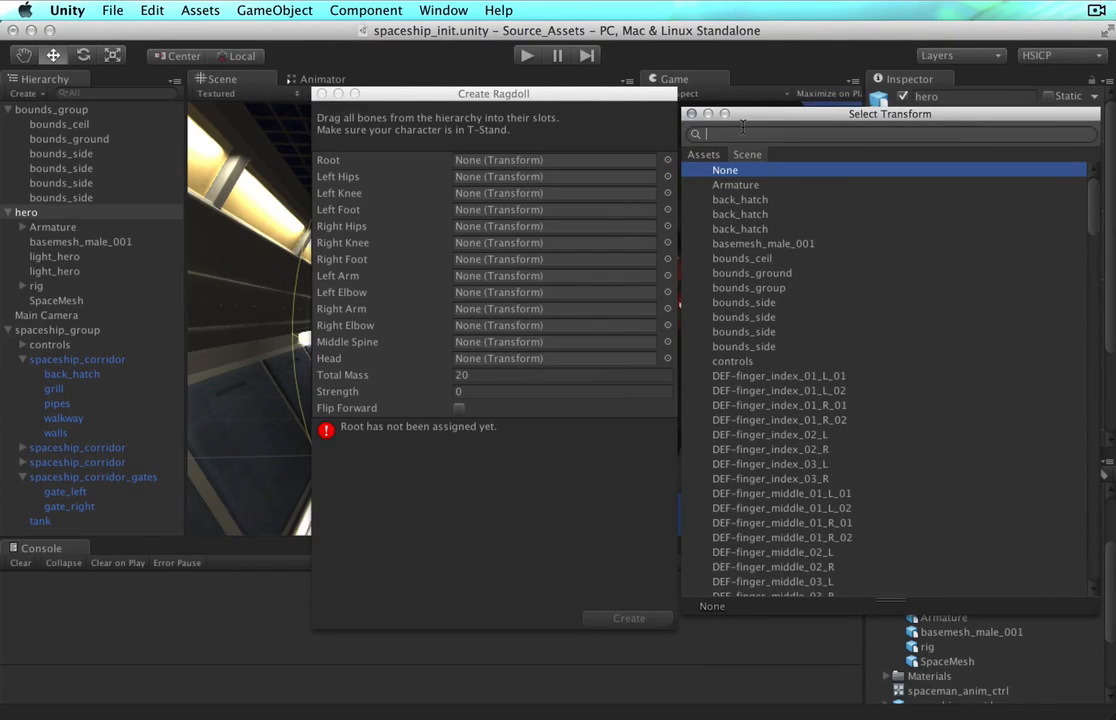
{"action": "type", "text": "root"}
{"action": "key", "text": "Down"}
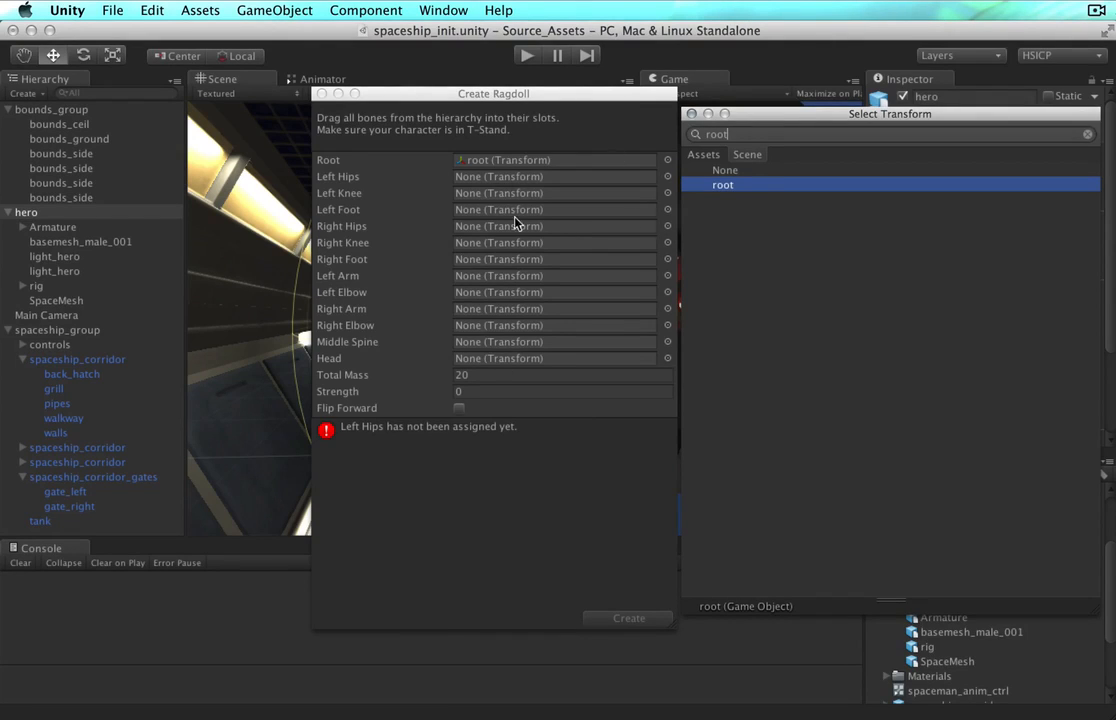
{"action": "left_click", "coordinate": [701, 83]}
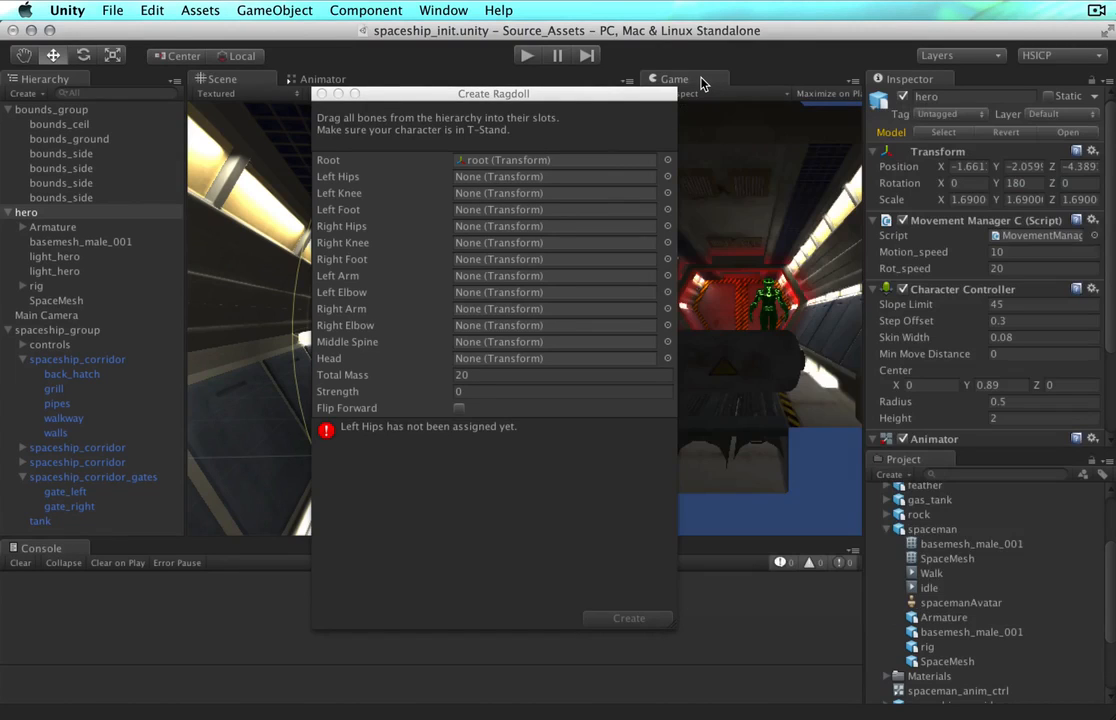
Assign Left_Hips to the ragdoll's Left Hips slot and Left_Knee to its Left Knee slot.
{"action": "left_click", "coordinate": [668, 177]}
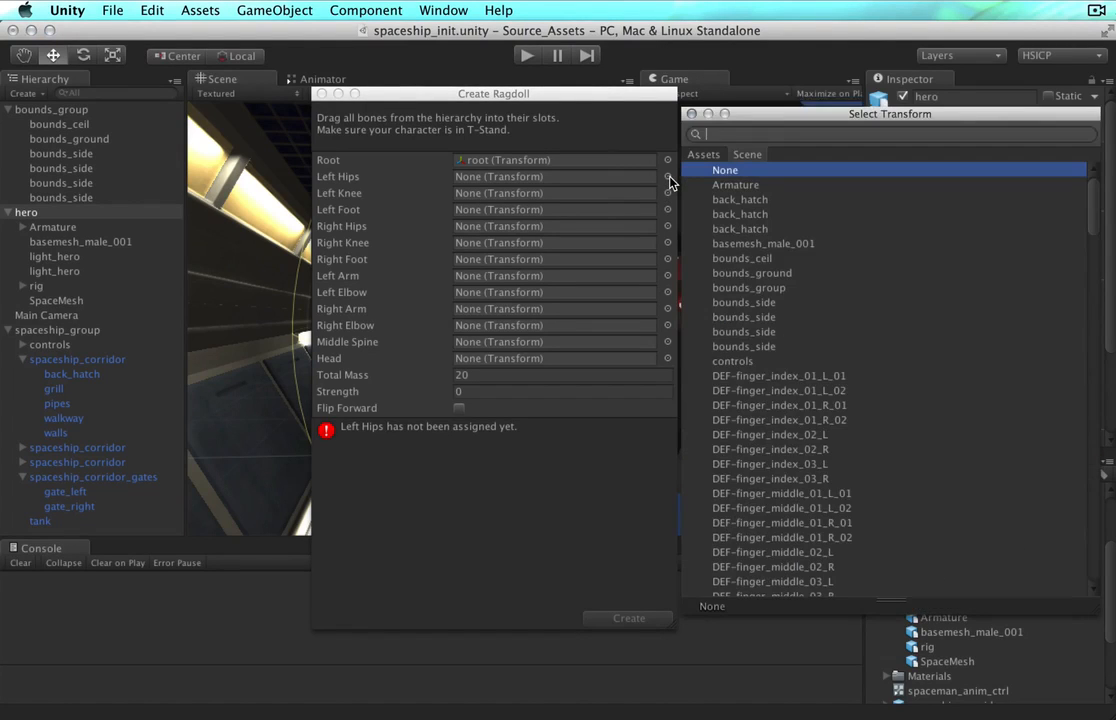
{"action": "type", "text": "left h"}
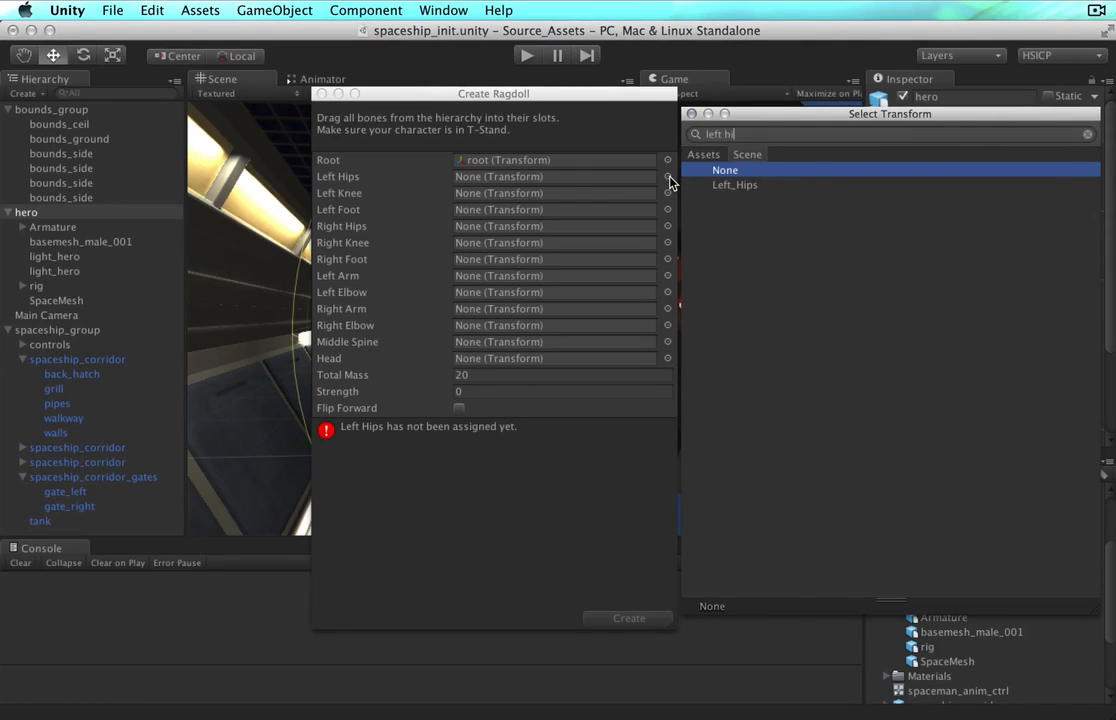
{"action": "type", "text": "i"}
{"action": "key", "text": "Down"}
{"action": "key", "text": "Return"}
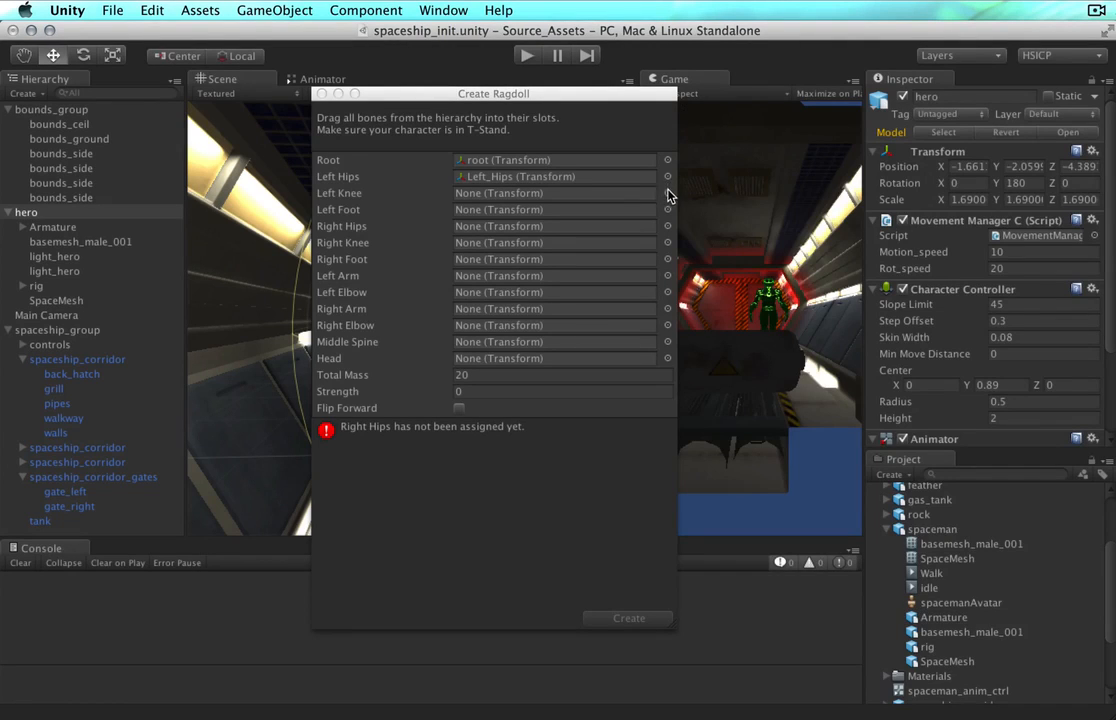
{"action": "left_click", "coordinate": [667, 193]}
{"action": "type", "text": "left kne"}
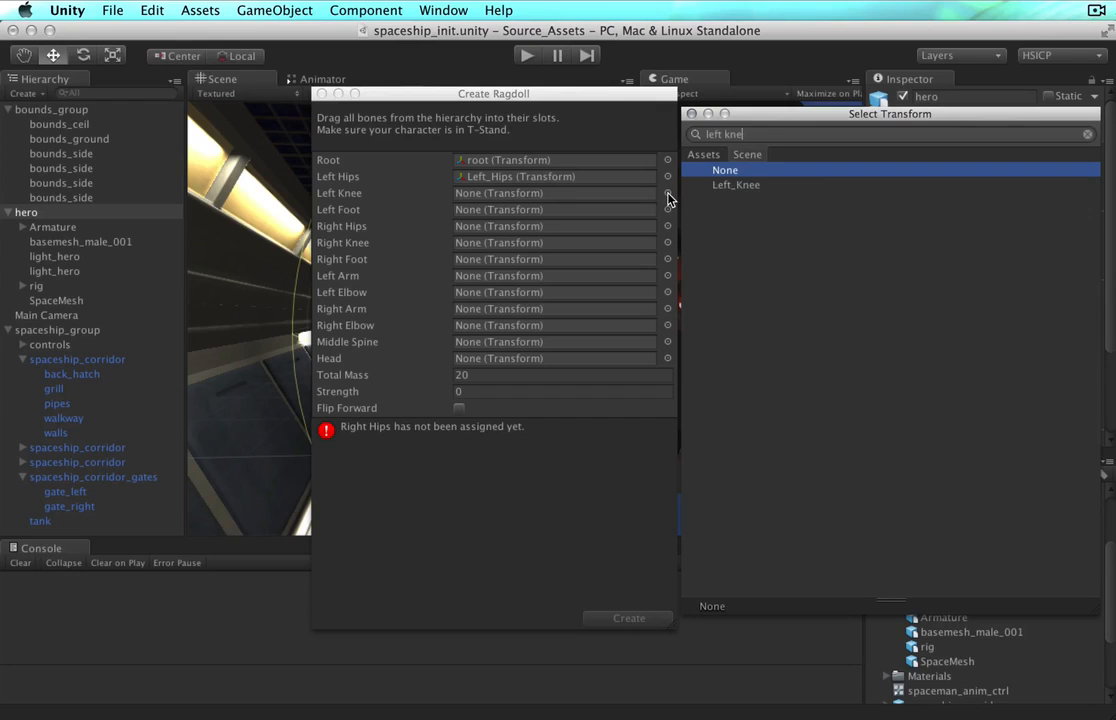
{"action": "key", "text": "Down"}
{"action": "key", "text": "Return"}
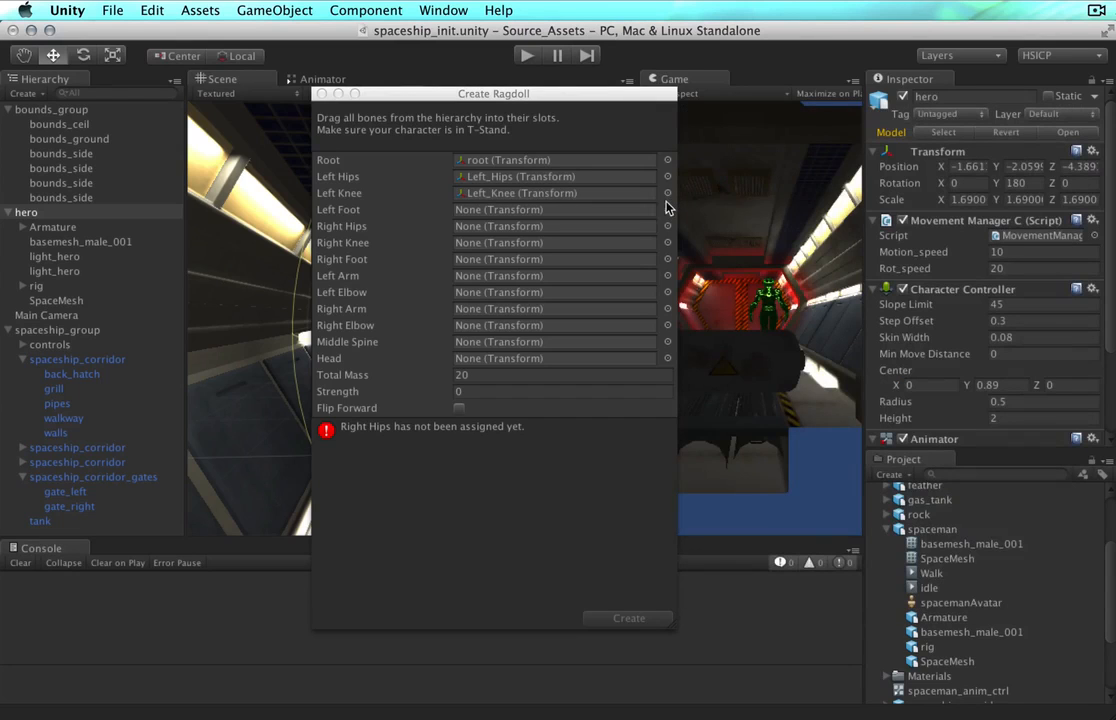
Assign Left_Foot to the ragdoll's Left Foot slot and Right_Hips to its Right Hips slot.
{"action": "left_click", "coordinate": [668, 210]}
{"action": "type", "text": "left foot"}
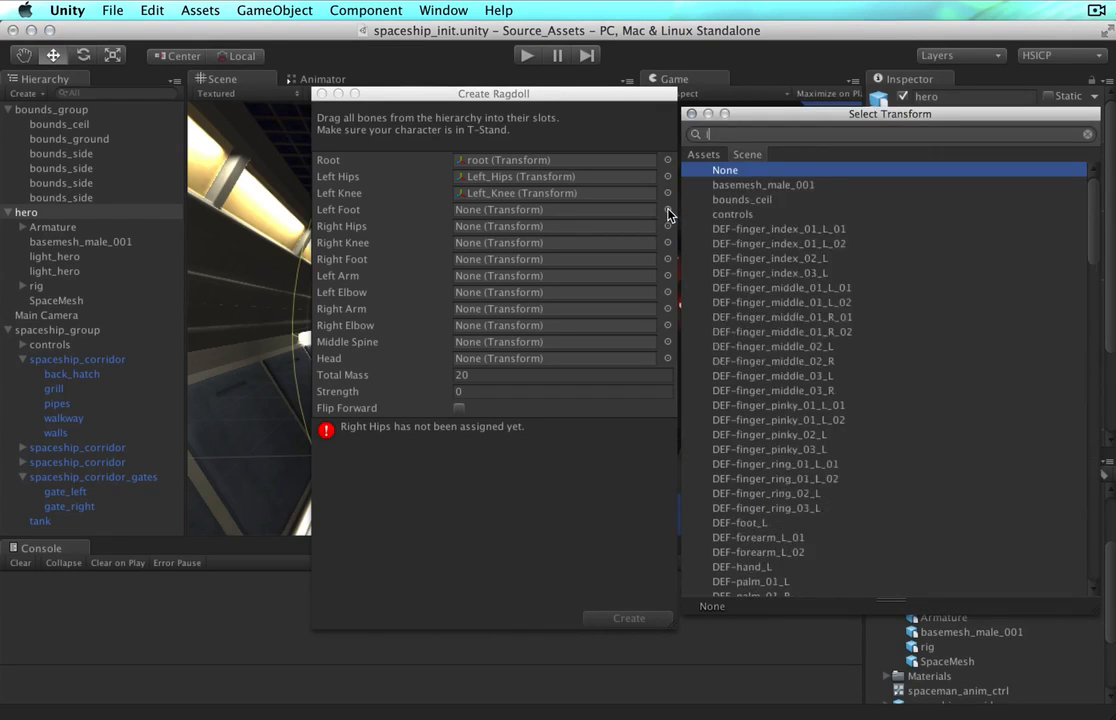
{"action": "key", "text": "Down"}
{"action": "key", "text": "Return"}
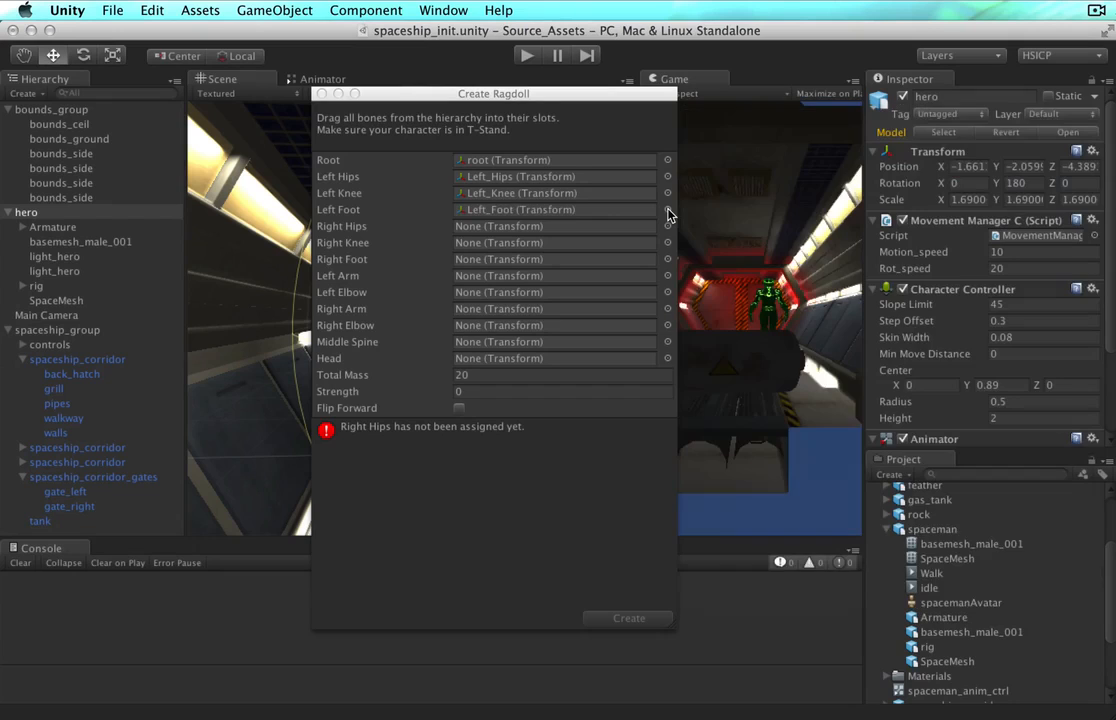
{"action": "left_click", "coordinate": [668, 228]}
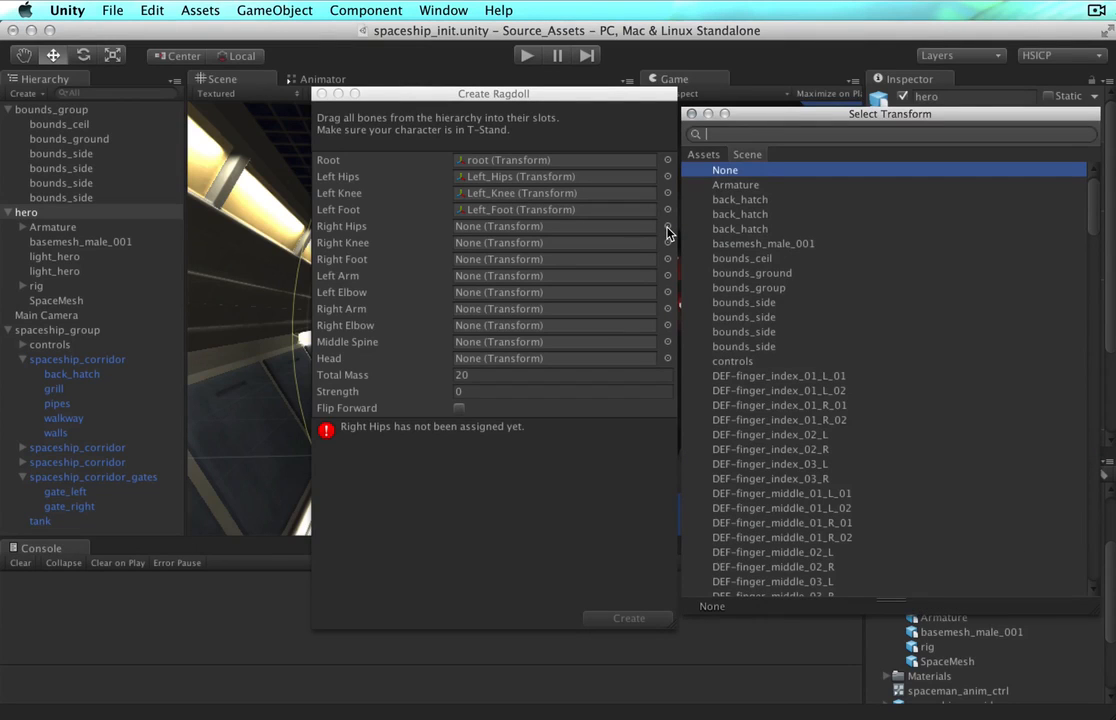
{"action": "type", "text": "right hips"}
{"action": "key", "text": "Down"}
{"action": "key", "text": "Return"}
Assign Right_Knee to the ragdoll's Right Knee slot and Right_Foot to its Right Foot slot.
{"action": "left_click", "coordinate": [668, 243]}
{"action": "type", "text": "right knee"}
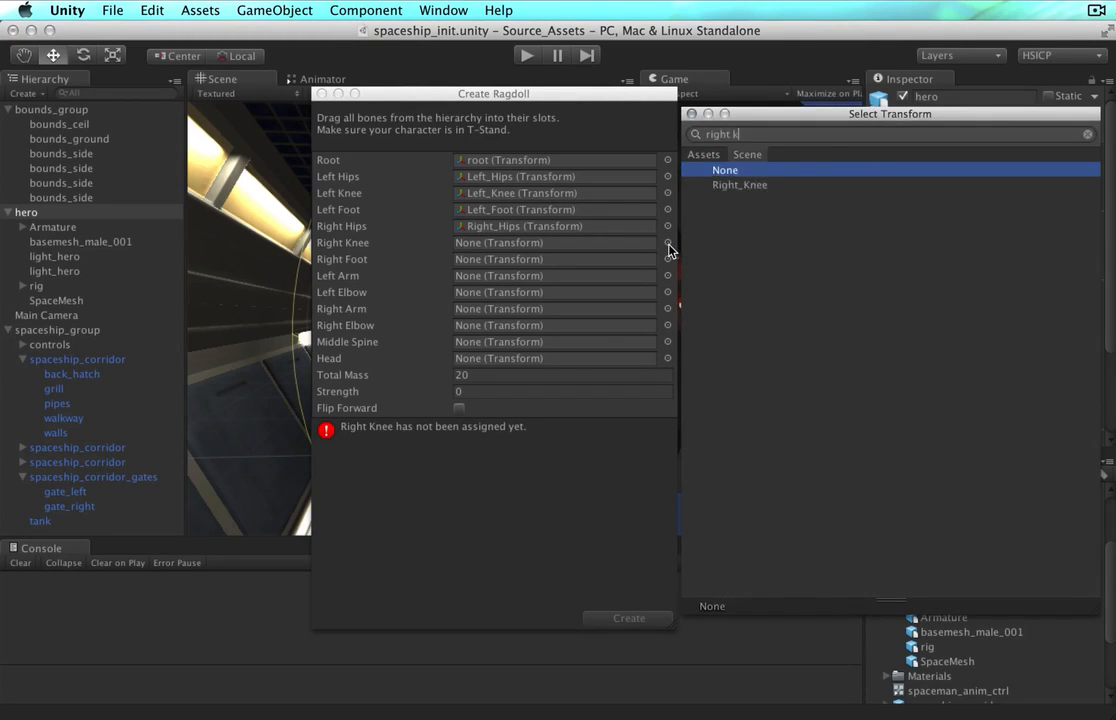
{"action": "key", "text": "Down"}
{"action": "key", "text": "Return"}
{"action": "left_click", "coordinate": [668, 260]}
{"action": "type", "text": "right foot"}
{"action": "key", "text": "Down"}
{"action": "key", "text": "Return"}
Assign Left_Arm to the ragdoll's Left Arm slot and Left_Elbow to its Left Elbow slot.
{"action": "left_click", "coordinate": [668, 276]}
{"action": "type", "text": "left arm"}
{"action": "key", "text": "Down"}
{"action": "key", "text": "Return"}
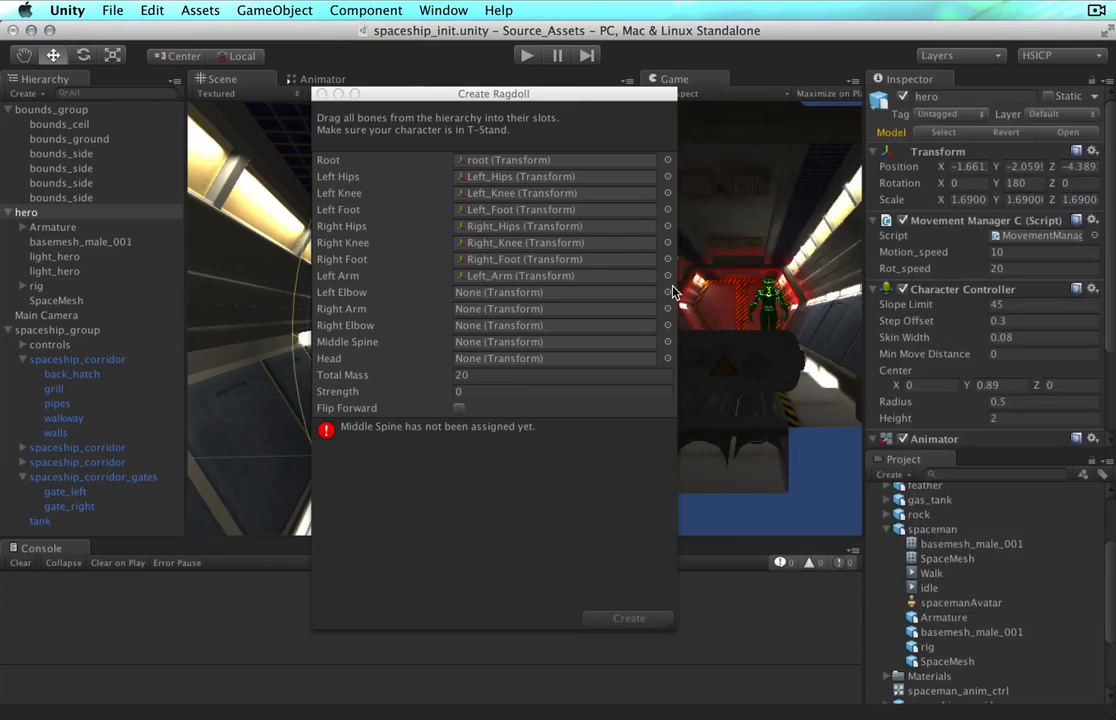
{"action": "left_click", "coordinate": [668, 292]}
{"action": "type", "text": "left el"}
{"action": "key", "text": "Down"}
{"action": "key", "text": "Return"}
Assign Right_Arm to the ragdoll's Right Arm slot and Right_Elbow to its Right Elbow slot.
{"action": "left_click", "coordinate": [668, 309]}
{"action": "type", "text": "right arm"}
{"action": "key", "text": "Down"}
{"action": "key", "text": "Return"}
{"action": "left_click", "coordinate": [668, 325]}
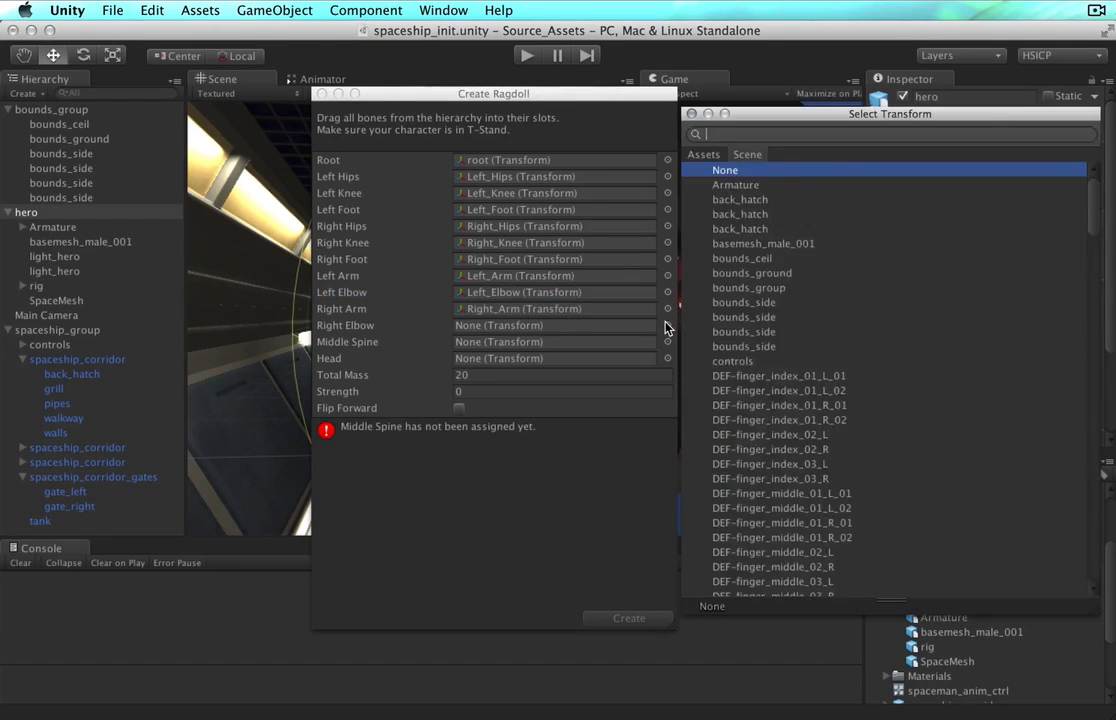
{"action": "type", "text": "right el"}
{"action": "key", "text": "Down"}
{"action": "key", "text": "Return"}
Assign Middle_Spine to the ragdoll's Middle Spine slot and the Head transform to its Head slot.
{"action": "left_click", "coordinate": [668, 342]}
{"action": "type", "text": "middle sp"}
{"action": "key", "text": "Down"}
{"action": "key", "text": "Return"}
{"action": "left_click", "coordinate": [668, 358]}
{"action": "type", "text": "head"}
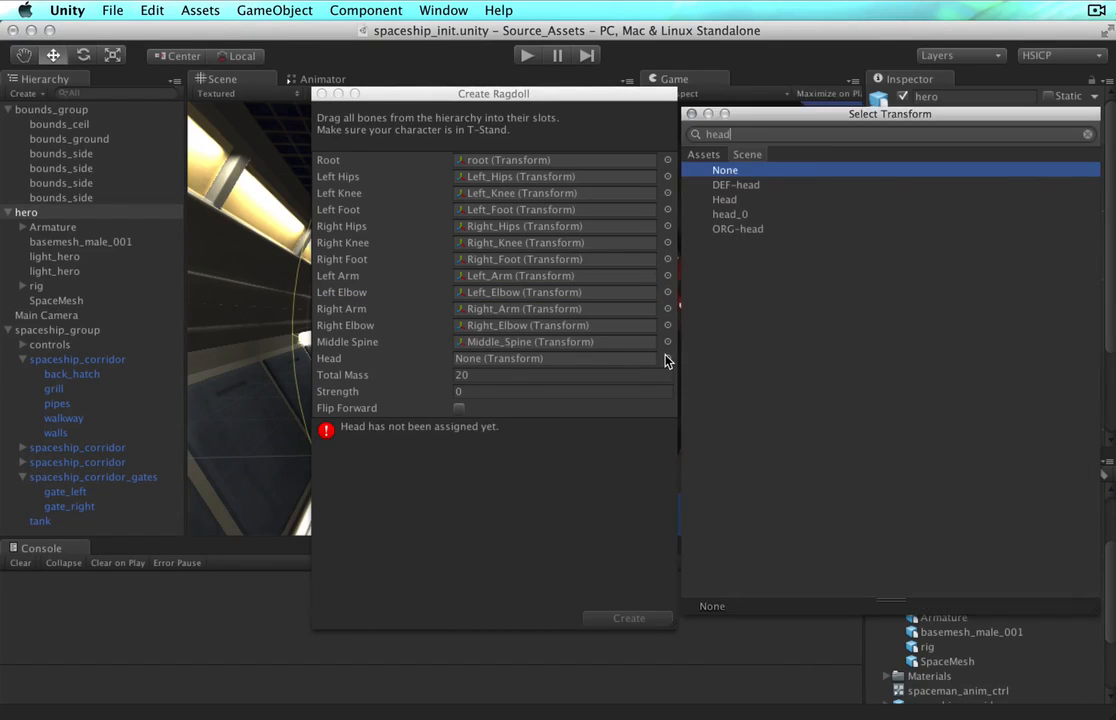
{"action": "key", "text": "Down"}
{"action": "key", "text": "Down"}
{"action": "key", "text": "Return"}
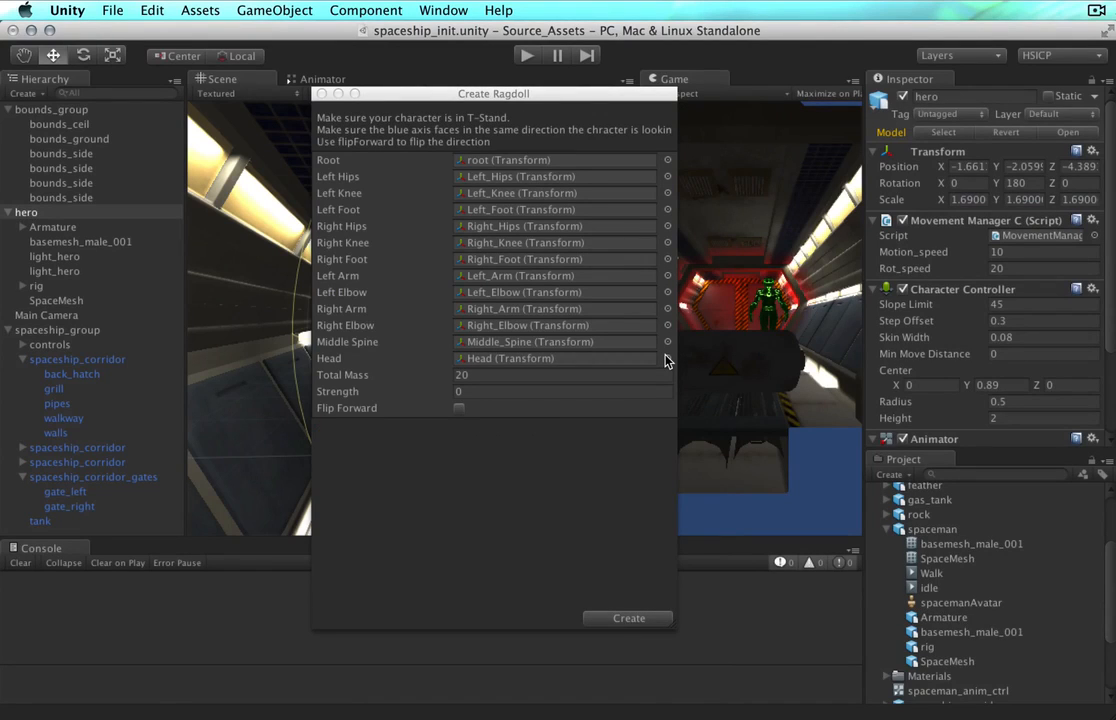
Create the ragdoll from the assigned bones and view the hero's colliders from the front.
{"action": "left_click", "coordinate": [628, 618]}
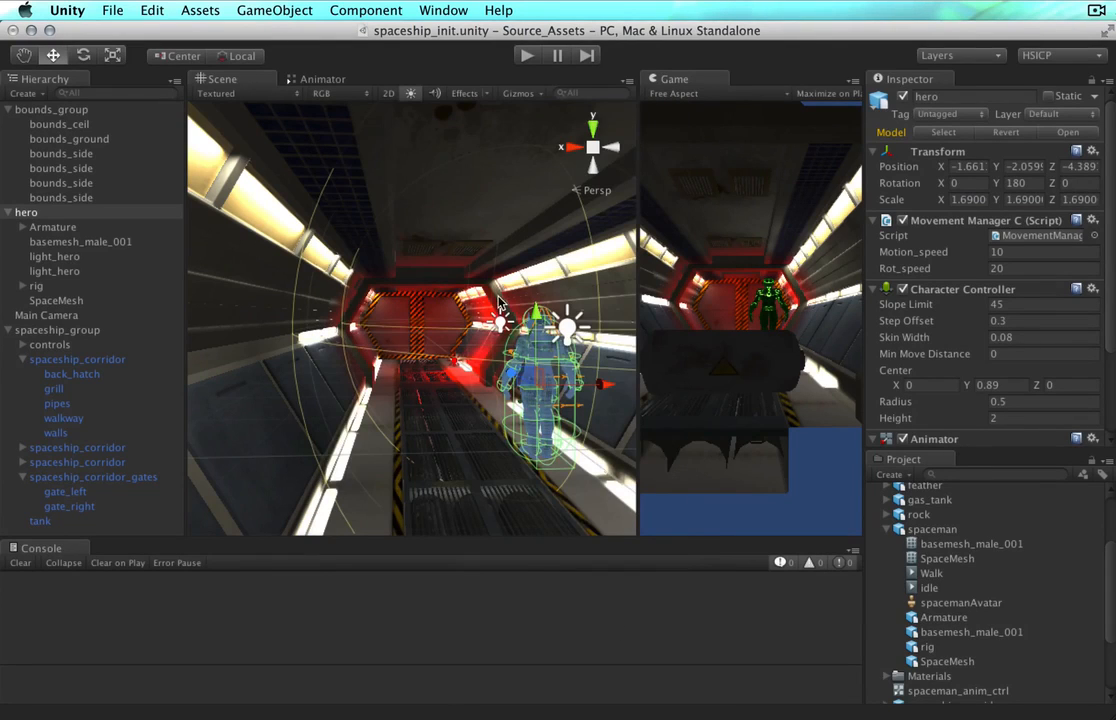
{"action": "scroll", "coordinate": [500, 302], "scroll_direction": "up", "scroll_amount": 5}
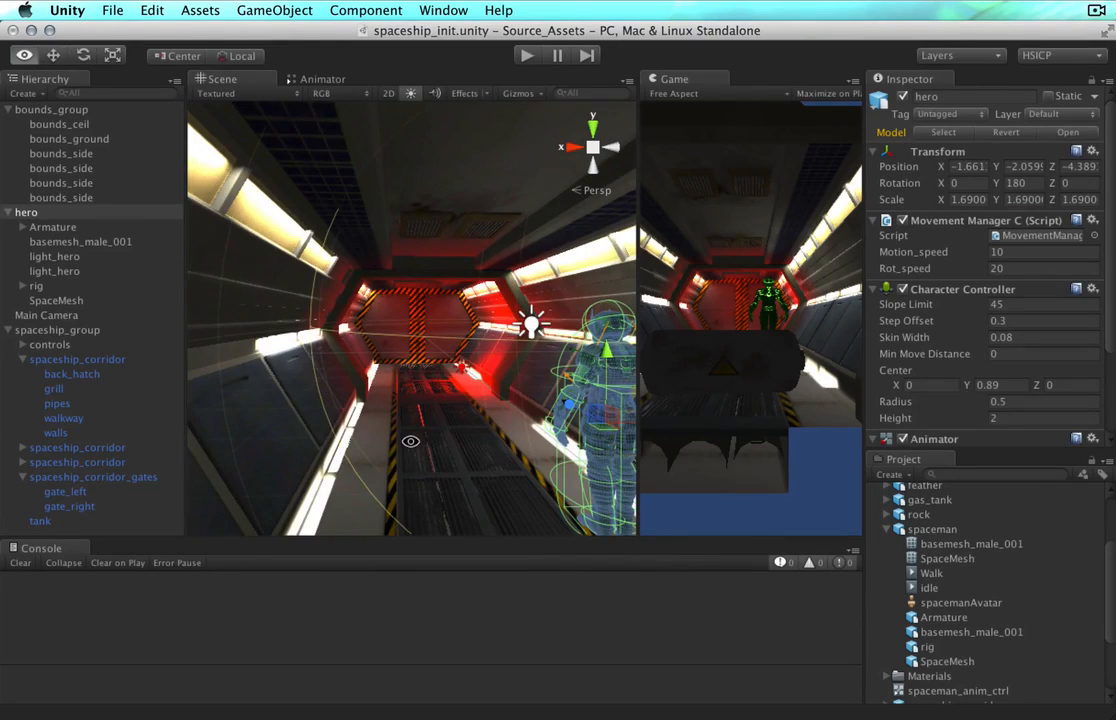
{"action": "left_click_drag", "start_coordinate": [441, 463], "coordinate": [300, 110], "text": "alt"}
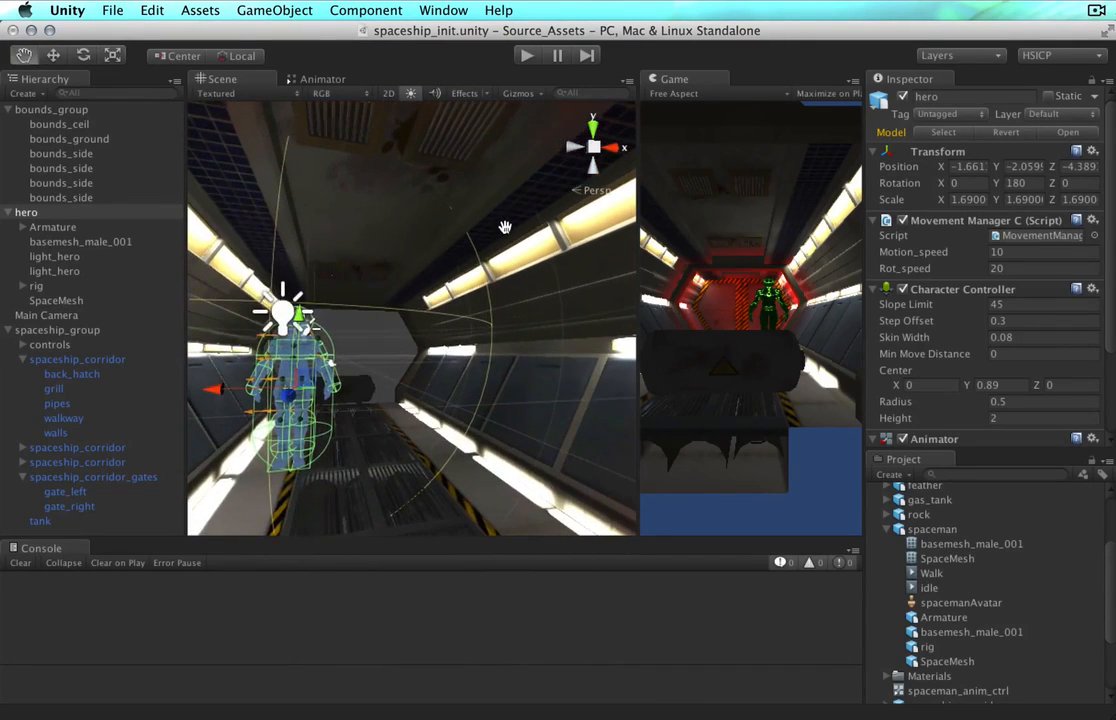
Deactivate the spaceship_group object and frame the hero's SpaceMesh in the Scene view.
{"action": "left_click", "coordinate": [40, 330]}
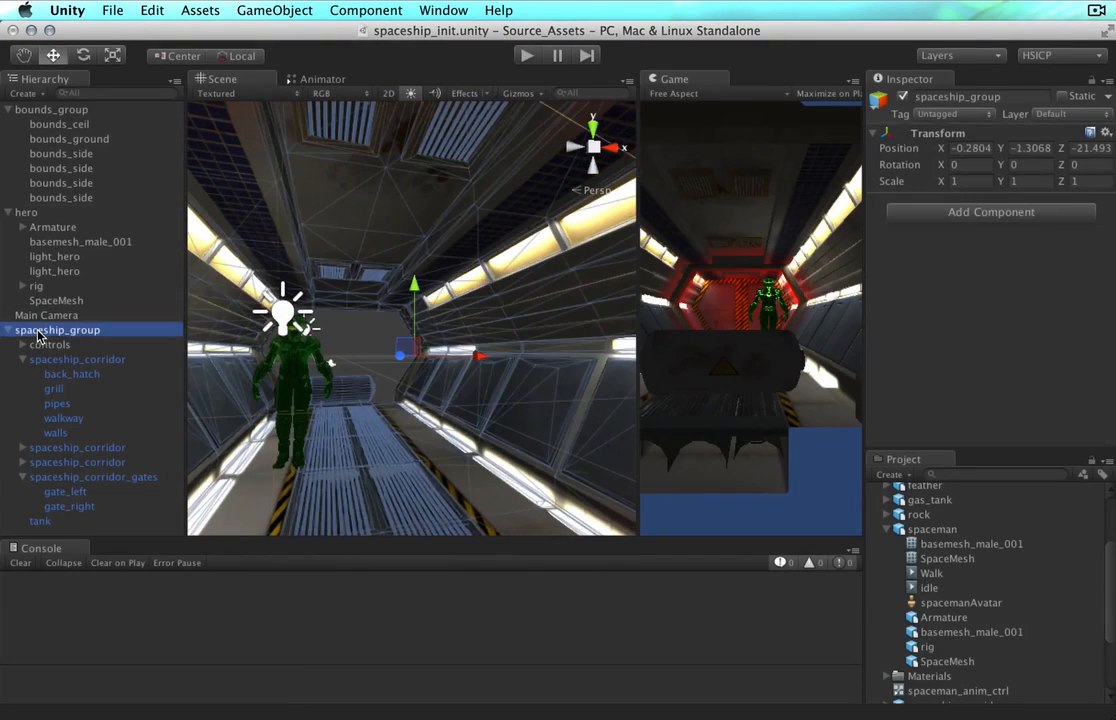
{"action": "left_click", "coordinate": [902, 96]}
{"action": "key", "text": "q"}
{"action": "left_click_drag", "start_coordinate": [440, 455], "coordinate": [418, 374], "text": "alt"}
{"action": "key", "text": "w"}
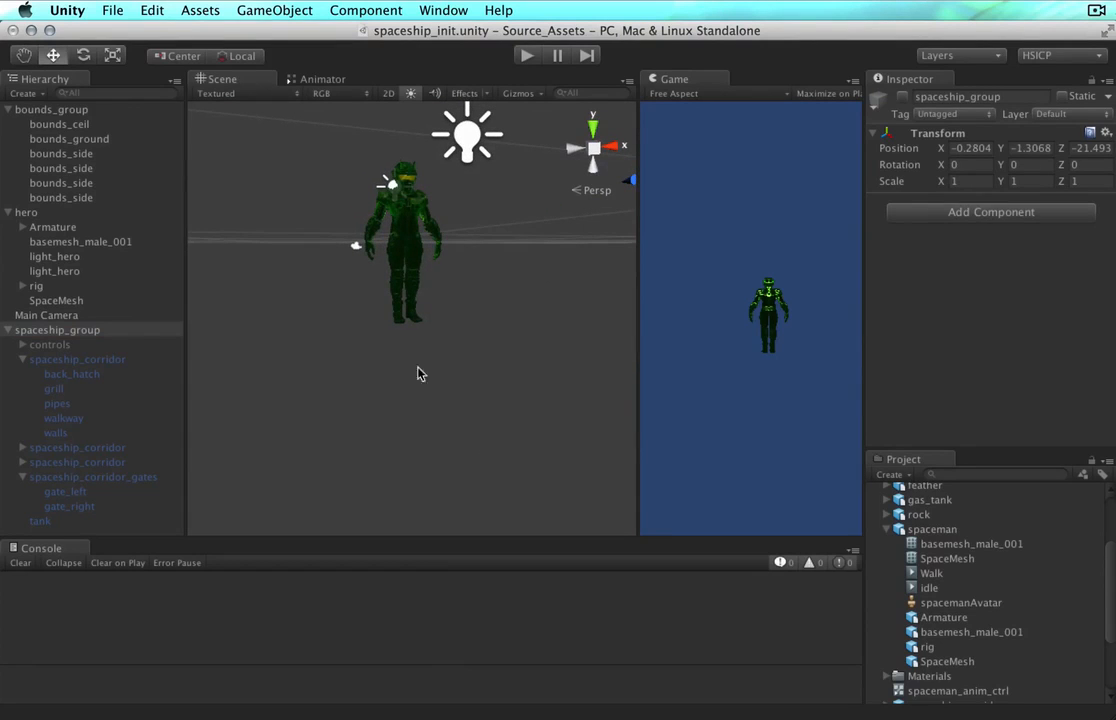
{"action": "left_click", "coordinate": [406, 244]}
{"action": "key", "text": "f"}
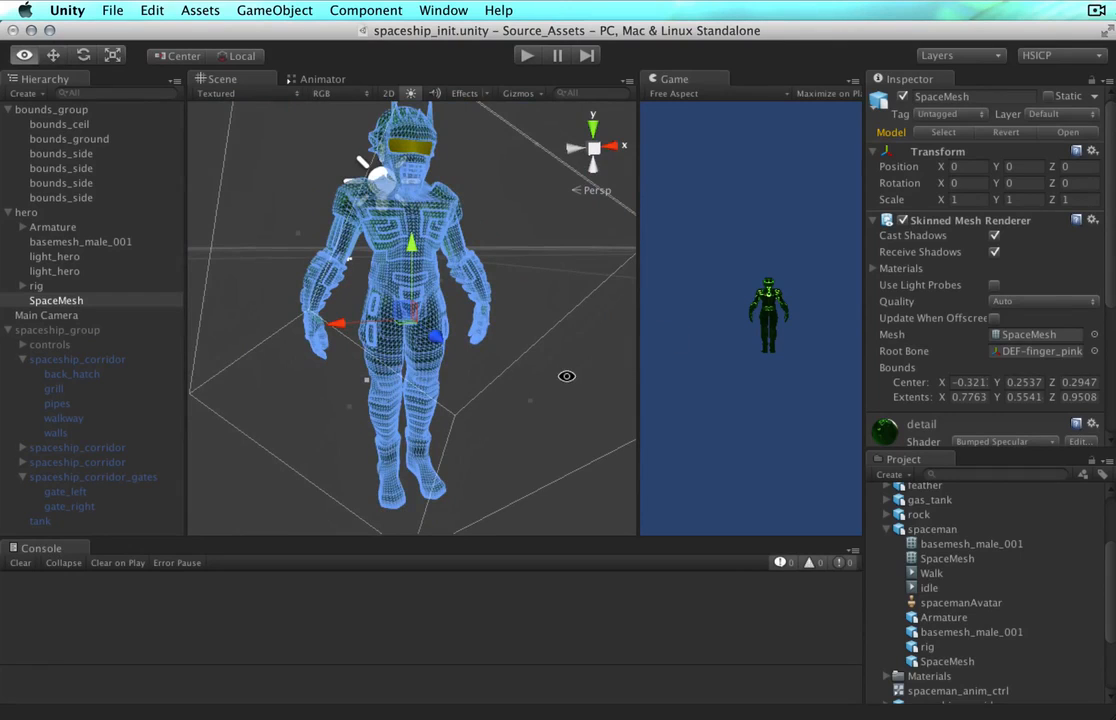
{"action": "left_click_drag", "start_coordinate": [533, 374], "coordinate": [495, 366], "text": "alt"}
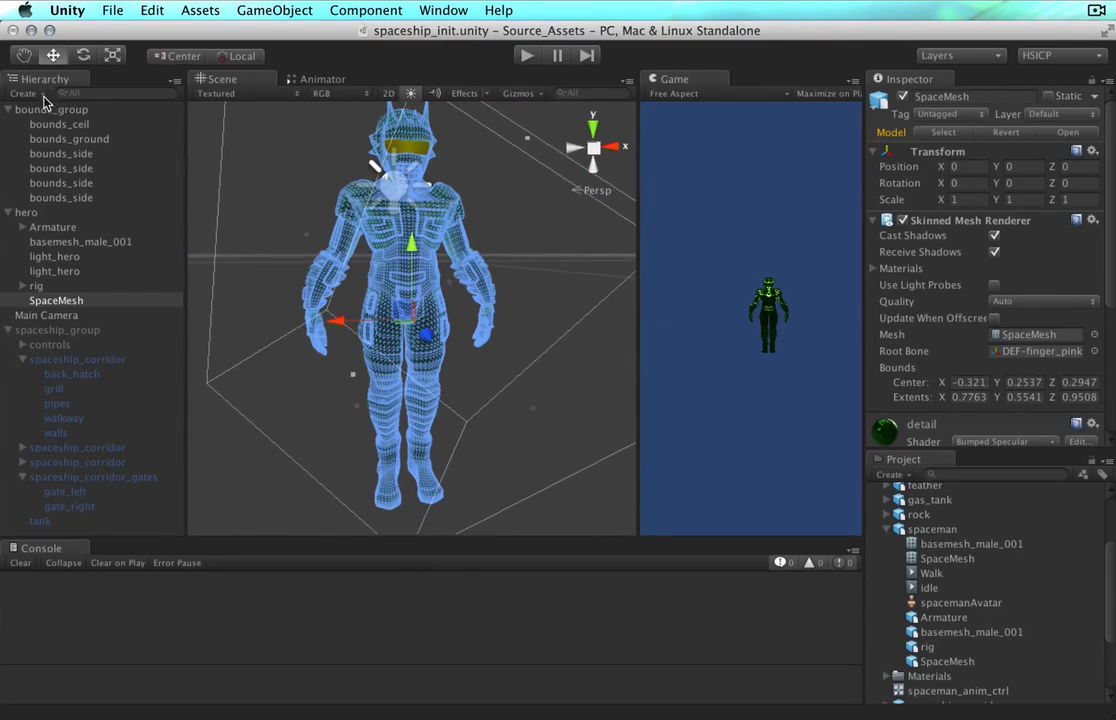
Filter the hierarchy by "collider" and inspect the colliders on the Head and hero objects.
{"action": "left_click", "coordinate": [80, 93]}
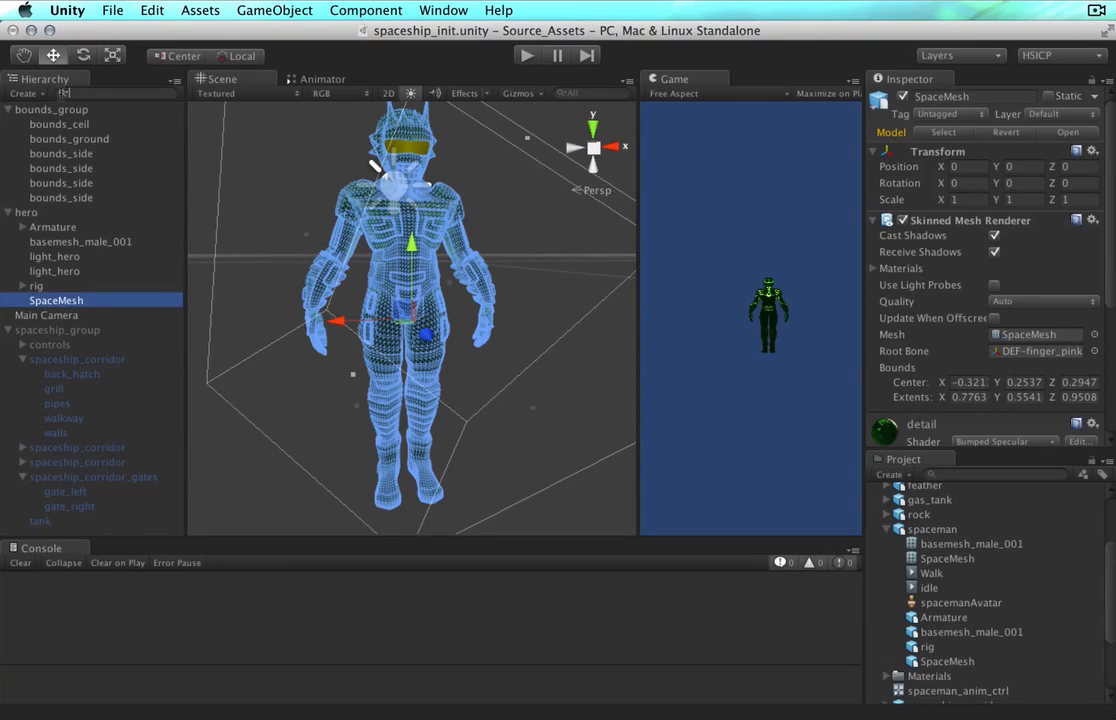
{"action": "type", "text": "coll"}
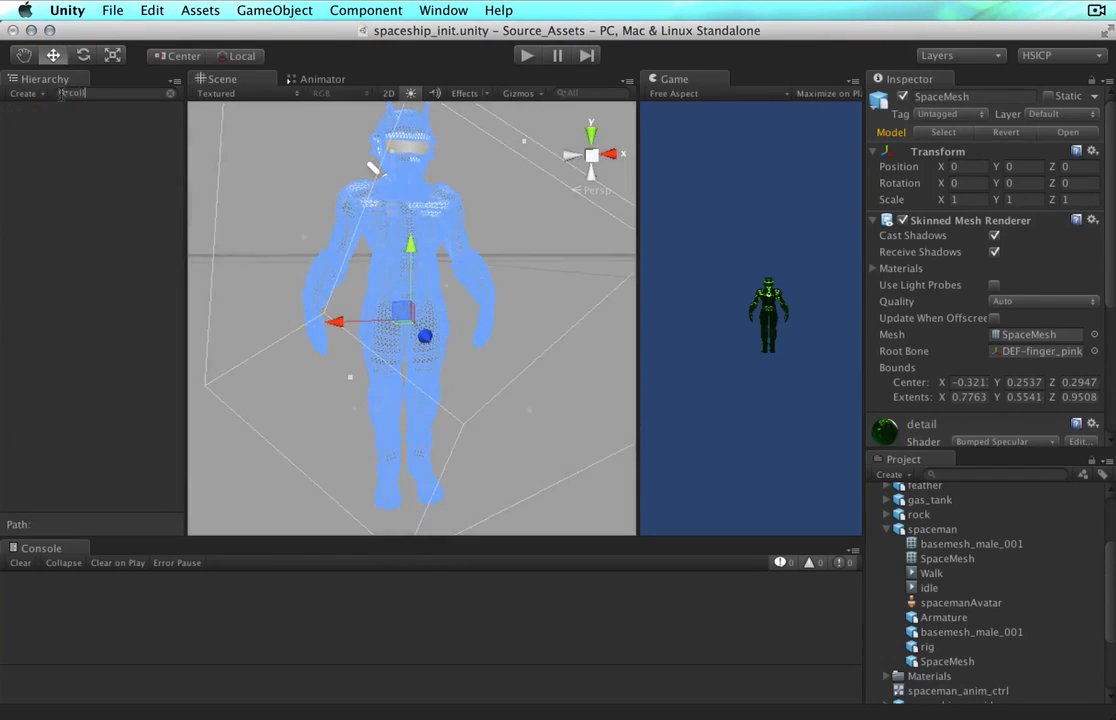
{"action": "type", "text": "ider"}
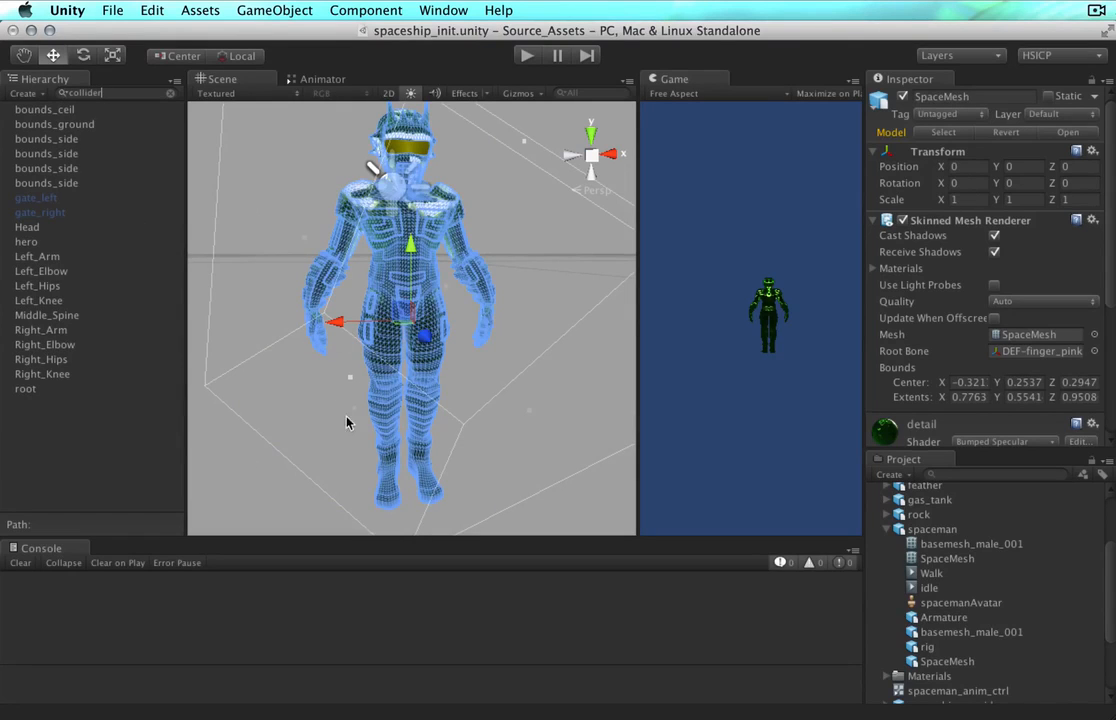
{"action": "left_click", "coordinate": [36, 228]}
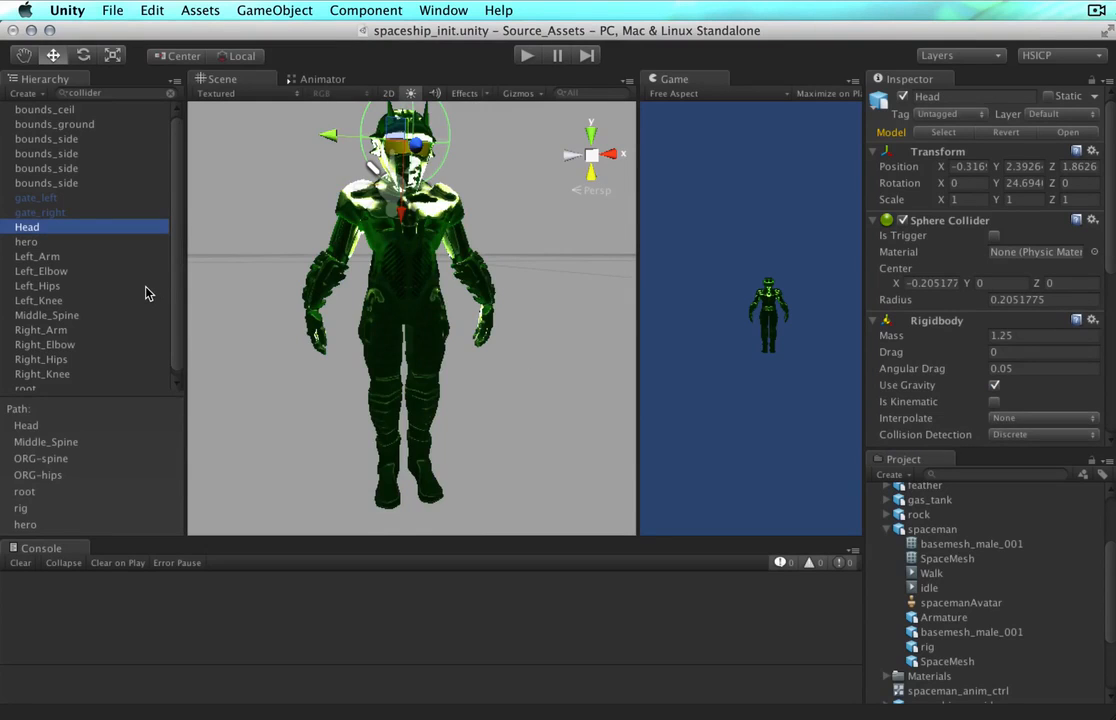
{"action": "key", "text": "Down"}
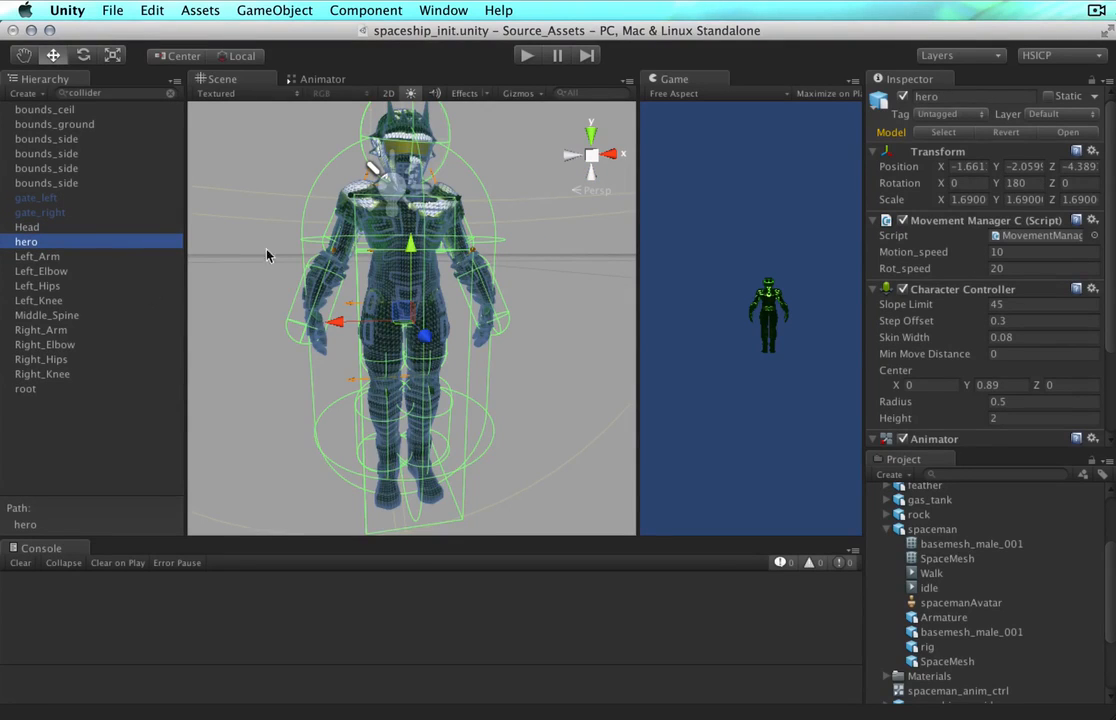
Inspect the capsule colliders on the hero's Left_Arm and Left_Elbow bones.
{"action": "scroll", "coordinate": [1040, 443], "scroll_direction": "down", "scroll_amount": 3}
{"action": "scroll", "coordinate": [1037, 441], "scroll_direction": "up", "scroll_amount": 3}
{"action": "left_click", "coordinate": [40, 257]}
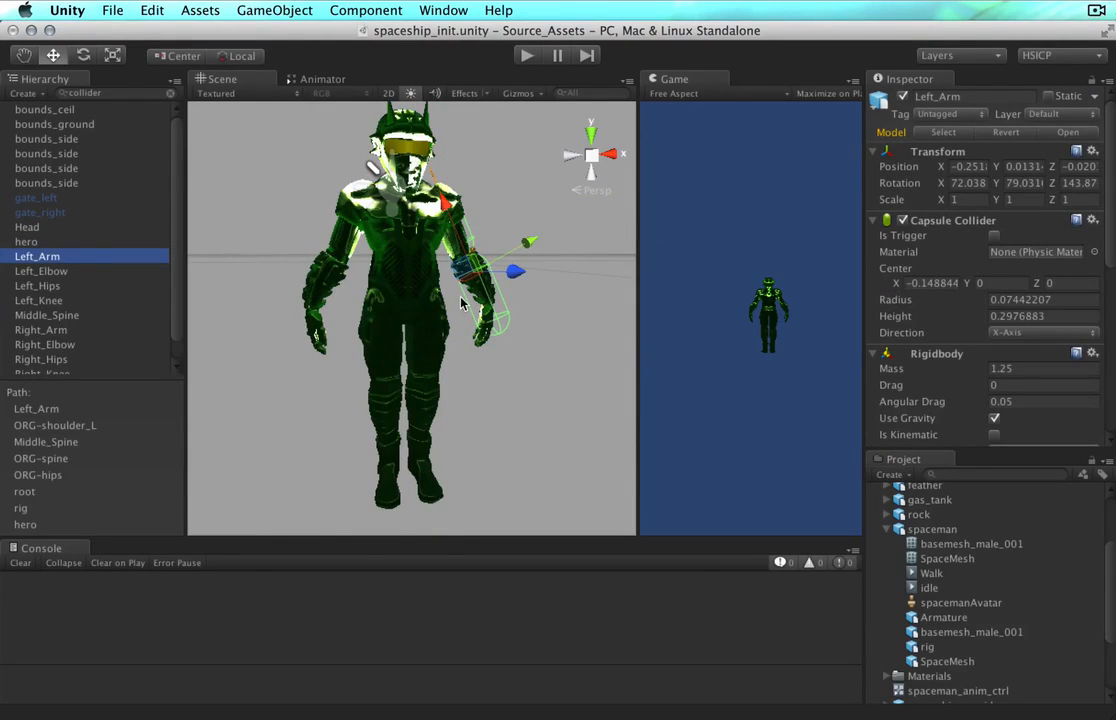
{"action": "scroll", "coordinate": [462, 298], "scroll_direction": "up", "scroll_amount": 5}
{"action": "key", "text": "q"}
{"action": "left_click_drag", "start_coordinate": [477, 301], "coordinate": [386, 320]}
{"action": "key", "text": "w"}
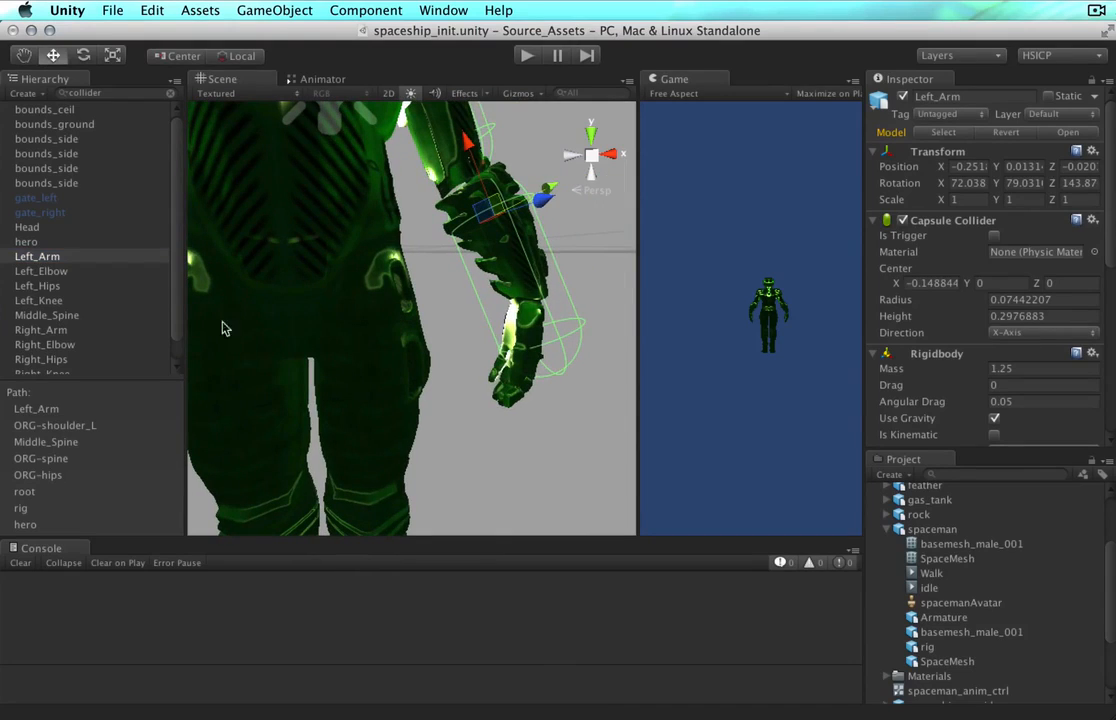
{"action": "left_click", "coordinate": [40, 271]}
{"action": "scroll", "coordinate": [558, 343], "scroll_direction": "down", "scroll_amount": 5}
{"action": "scroll", "coordinate": [558, 343], "scroll_direction": "up", "scroll_amount": 3}
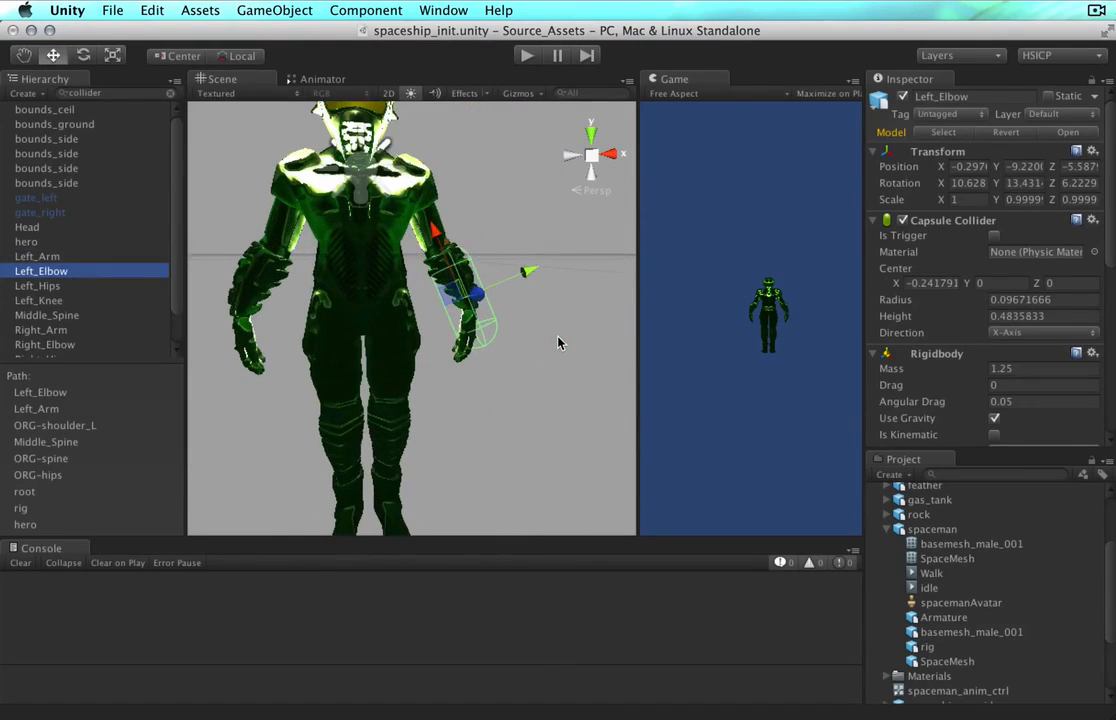
{"action": "left_click", "coordinate": [420, 240]}
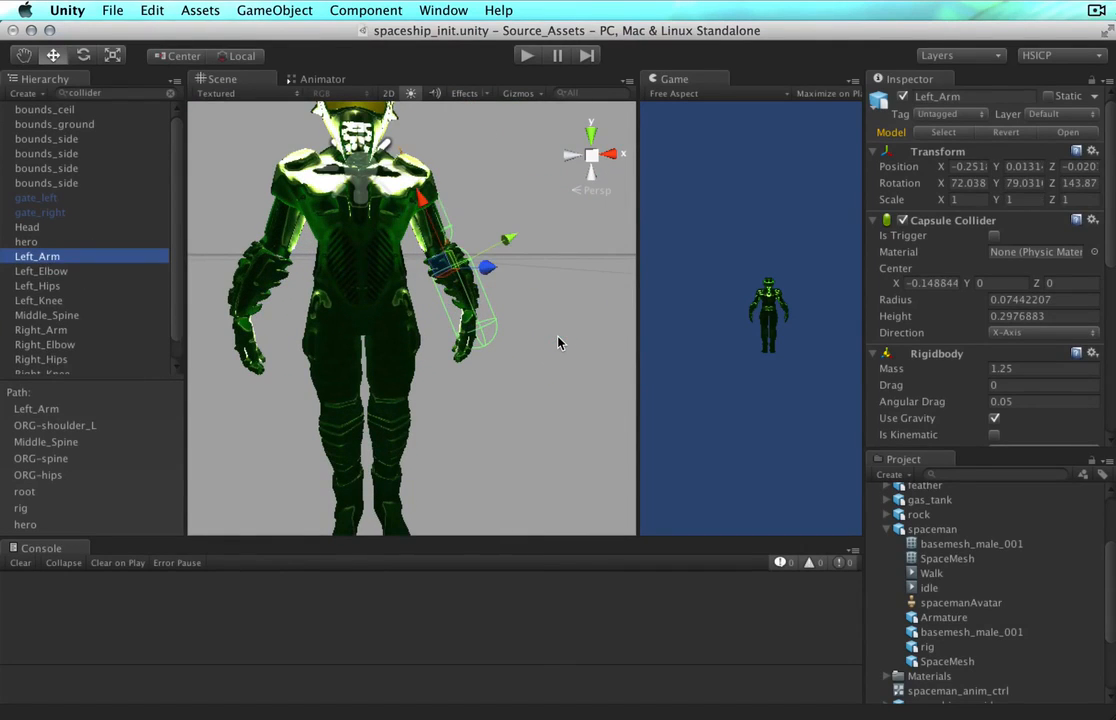
{"action": "left_click", "coordinate": [380, 242]}
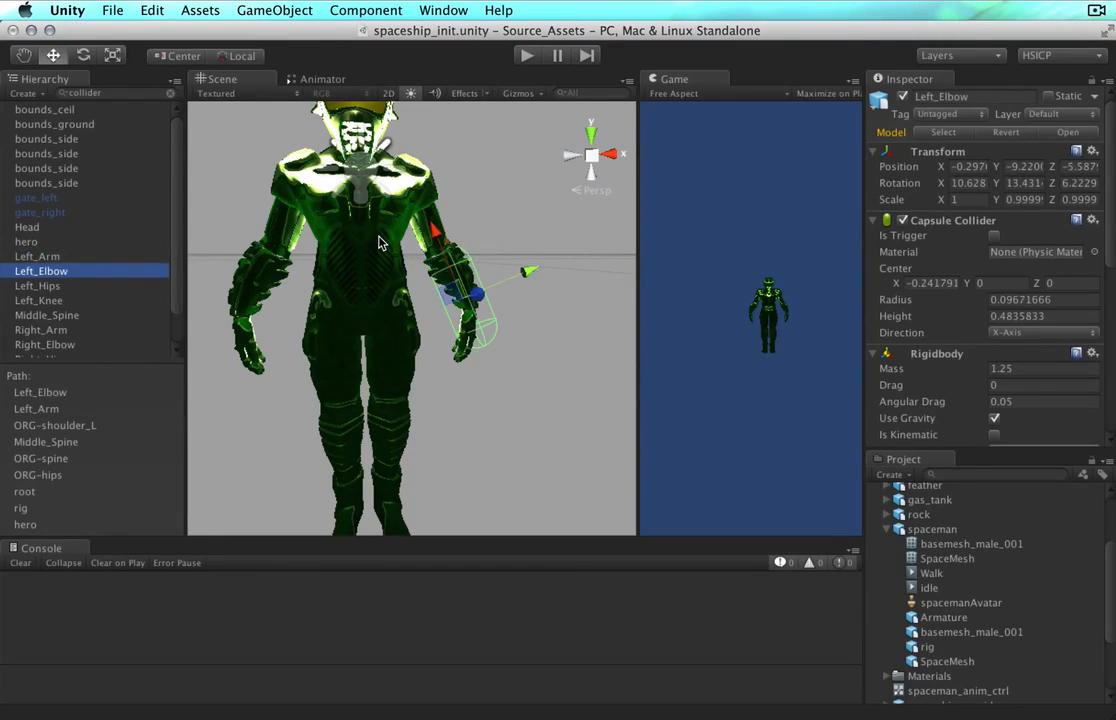
Set the radius of the Left_Hips capsule collider to 0.12 to fit the thigh.
{"action": "key", "text": "Down"}
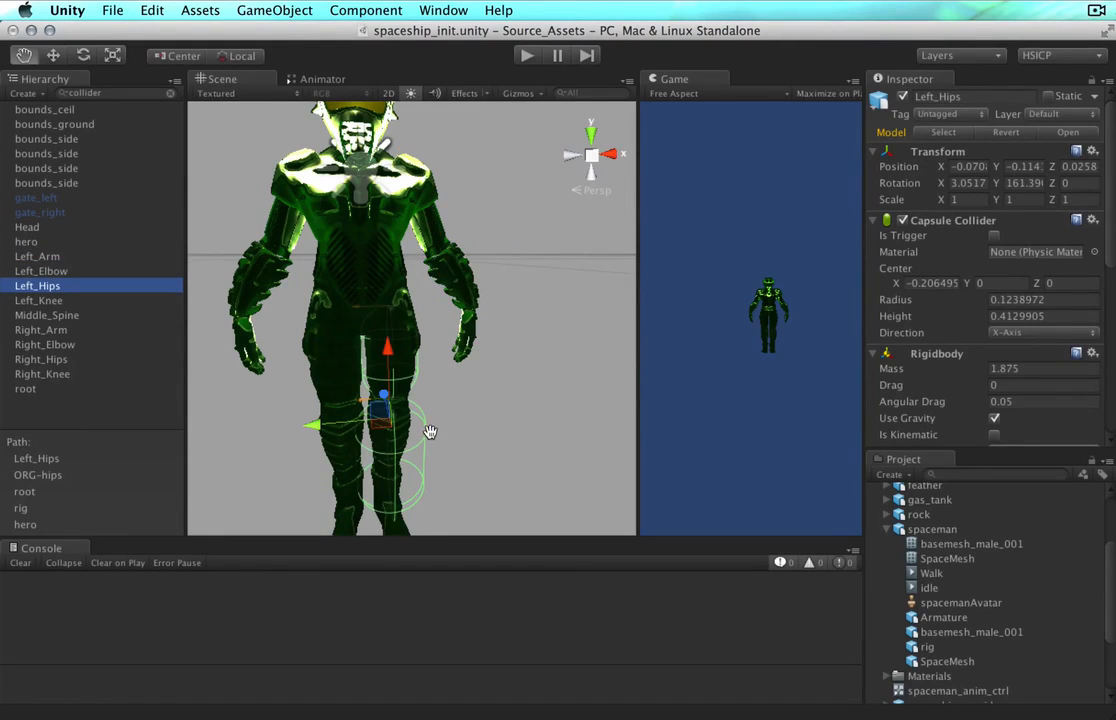
{"action": "key", "text": "f"}
{"action": "scroll", "coordinate": [450, 288], "scroll_direction": "down", "scroll_amount": 3}
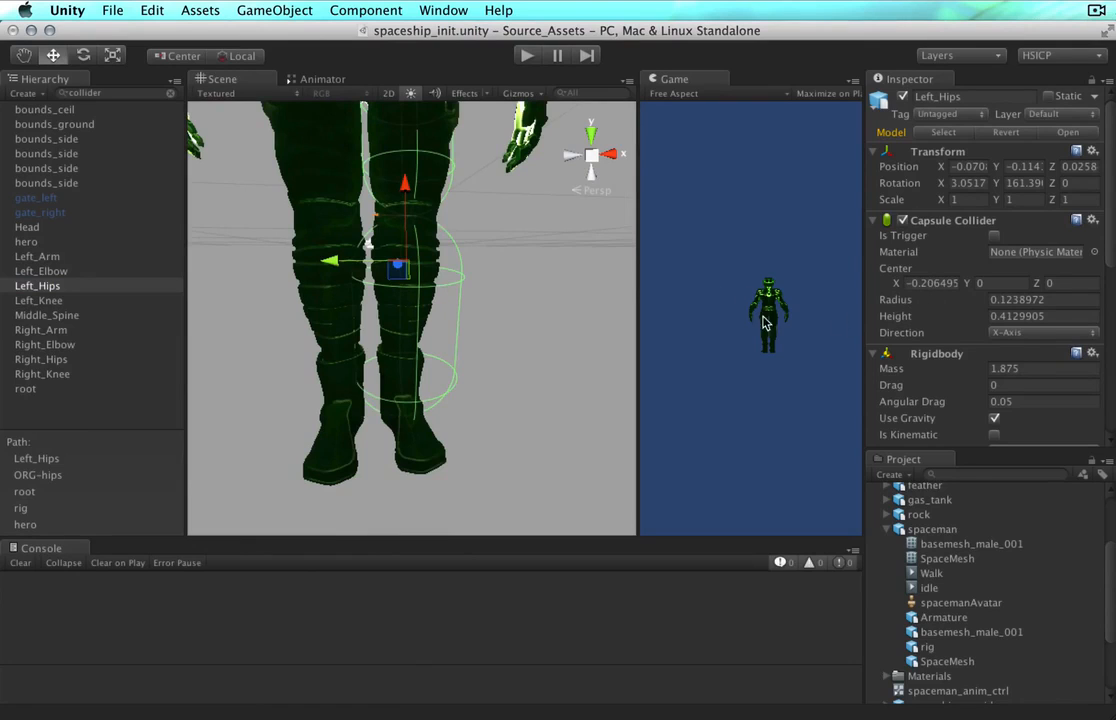
{"action": "left_click_drag", "start_coordinate": [895, 300], "coordinate": [840, 300]}
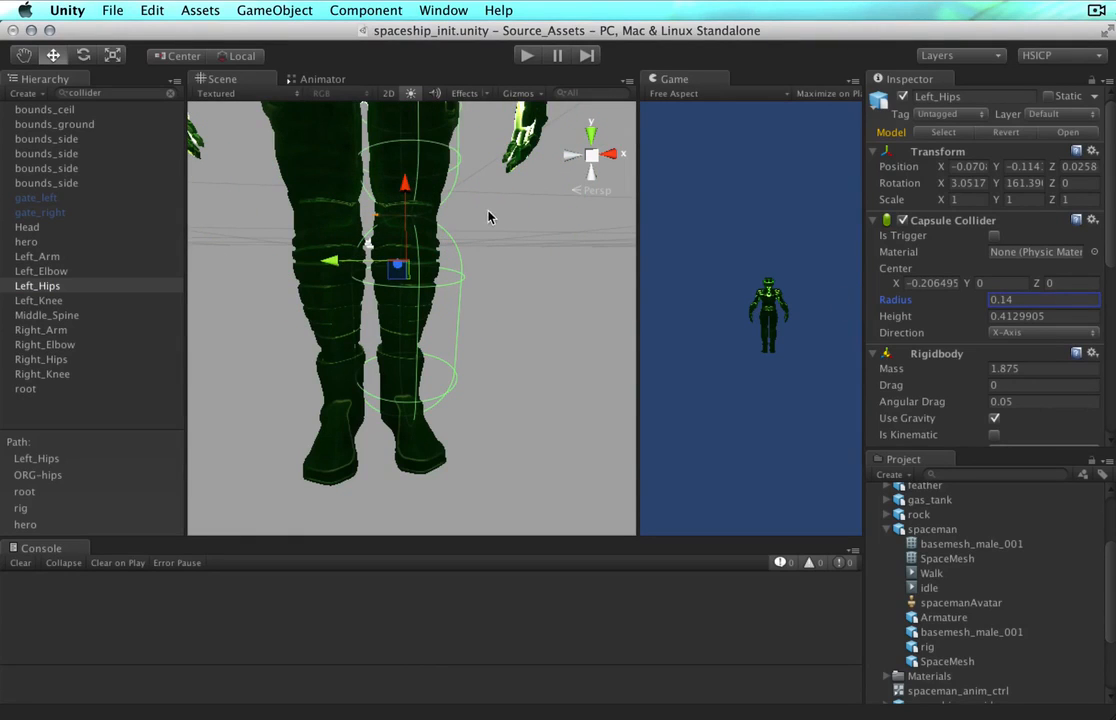
{"action": "key", "text": "q"}
{"action": "left_click_drag", "start_coordinate": [488, 212], "coordinate": [501, 346]}
{"action": "key", "text": "w"}
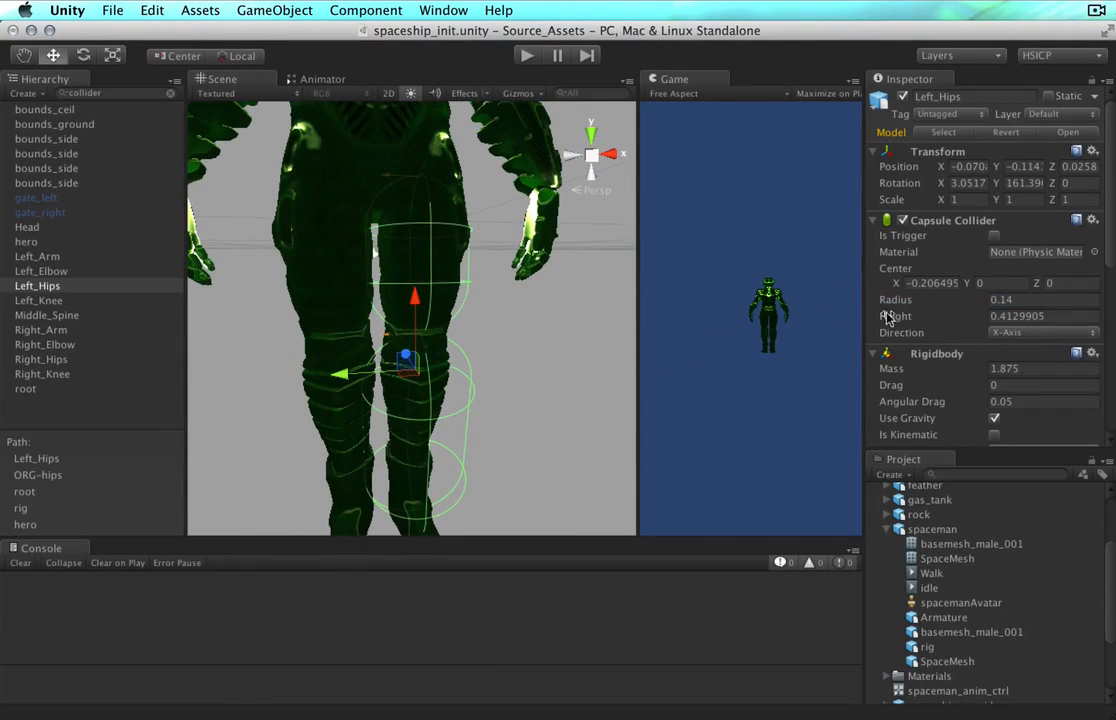
{"action": "left_click", "coordinate": [881, 297]}
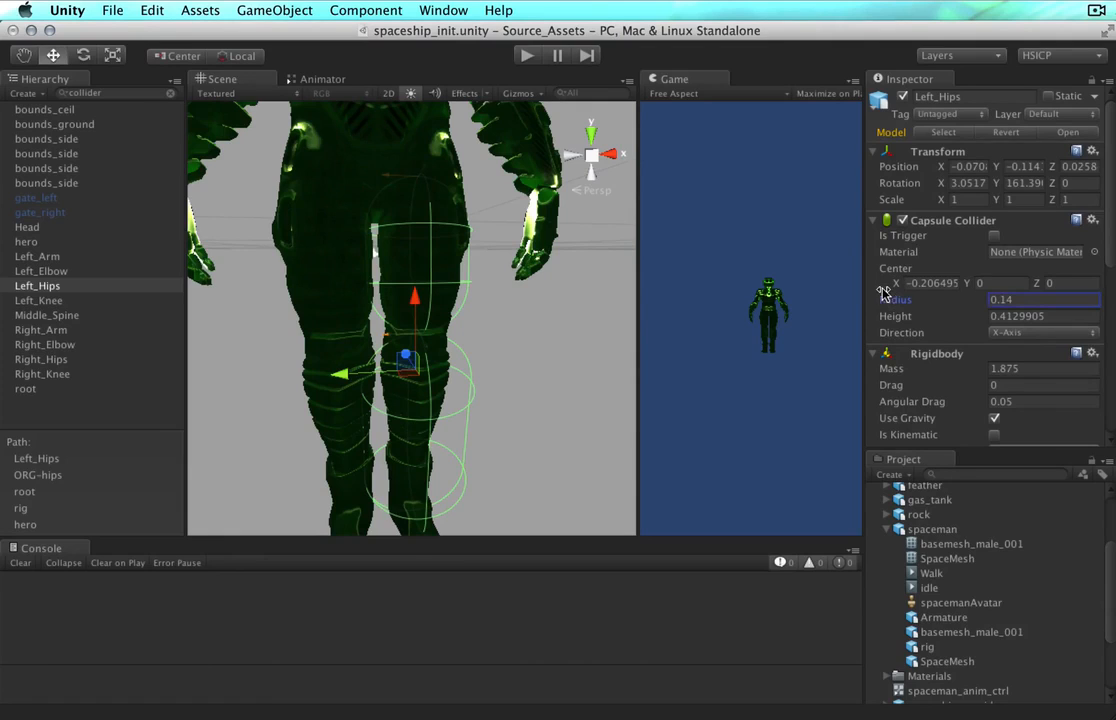
{"action": "left_click_drag", "start_coordinate": [881, 297], "coordinate": [878, 294]}
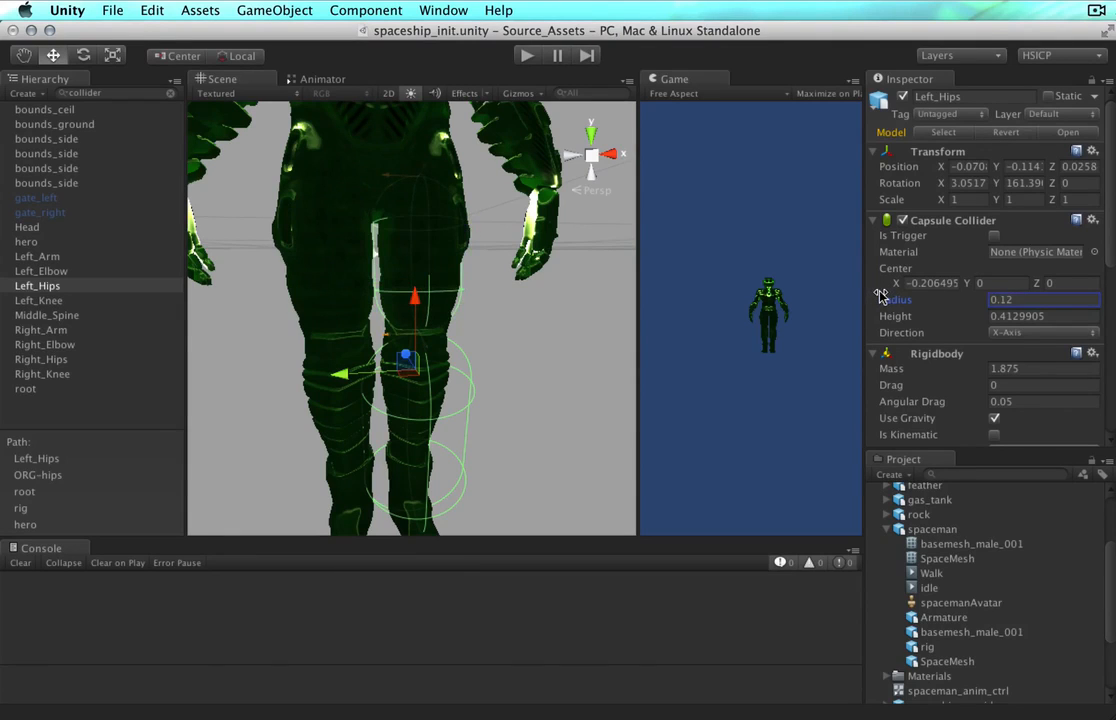
Set the radius of the Right_Hips capsule collider to 0.12.
{"action": "left_click", "coordinate": [58, 361]}
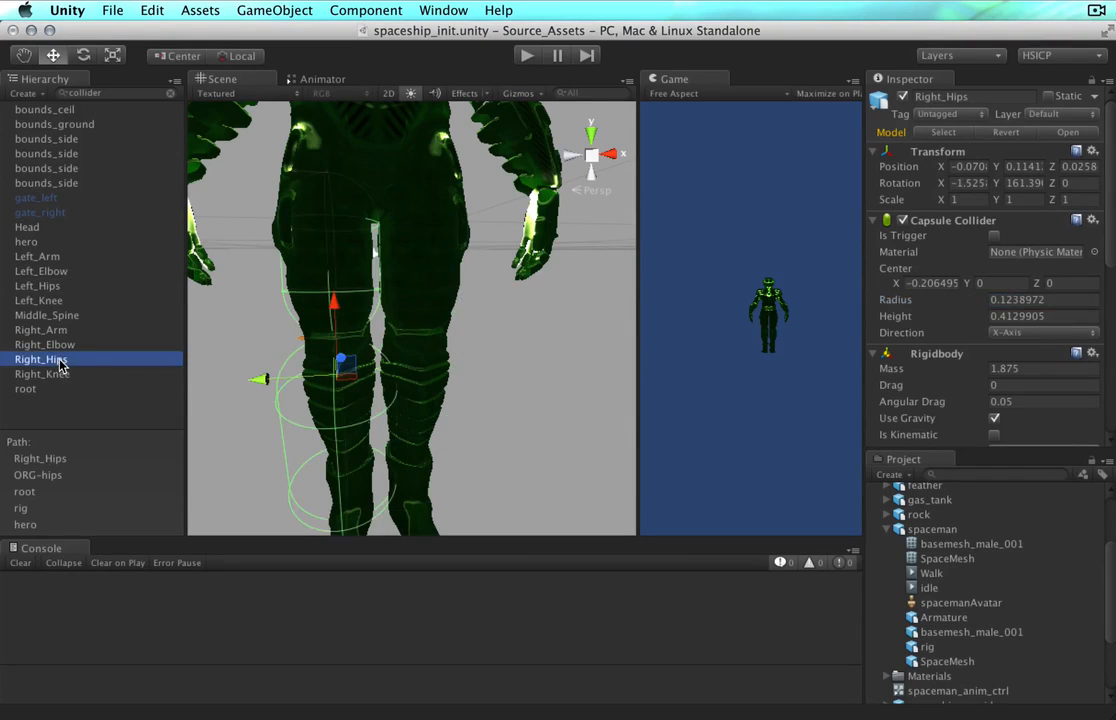
{"action": "left_click", "coordinate": [1040, 299]}
{"action": "type", "text": ".12"}
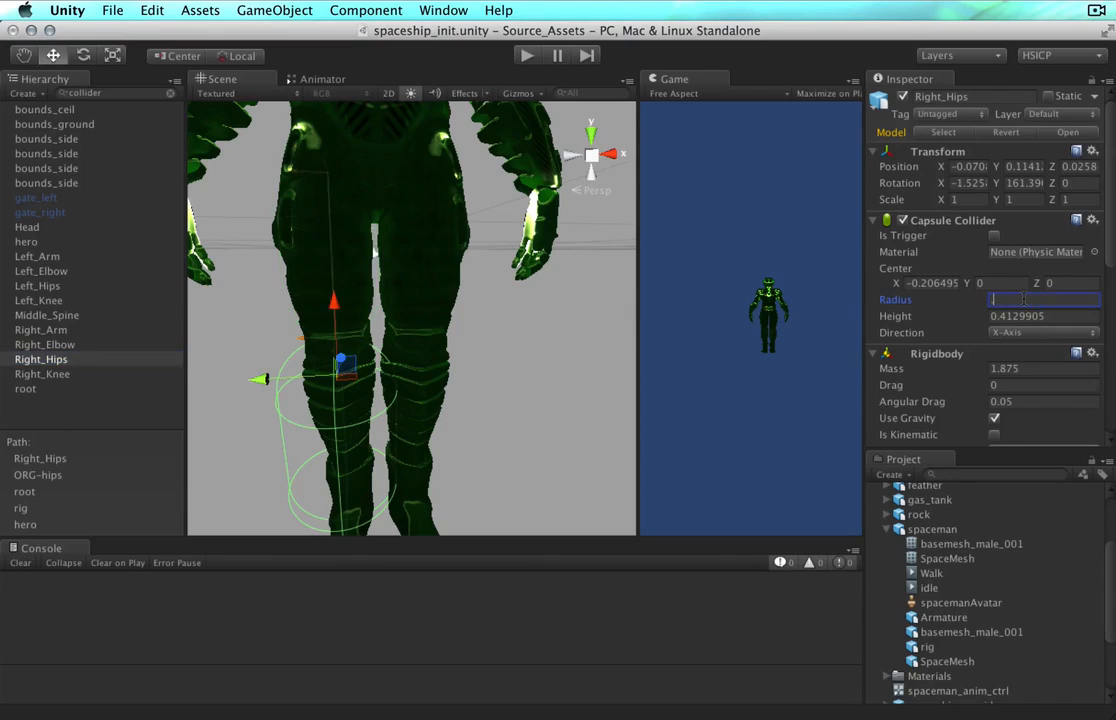
Set the radius of the Left_Knee capsule collider to 0.11 to fit the lower leg.
{"action": "left_click", "coordinate": [55, 300]}
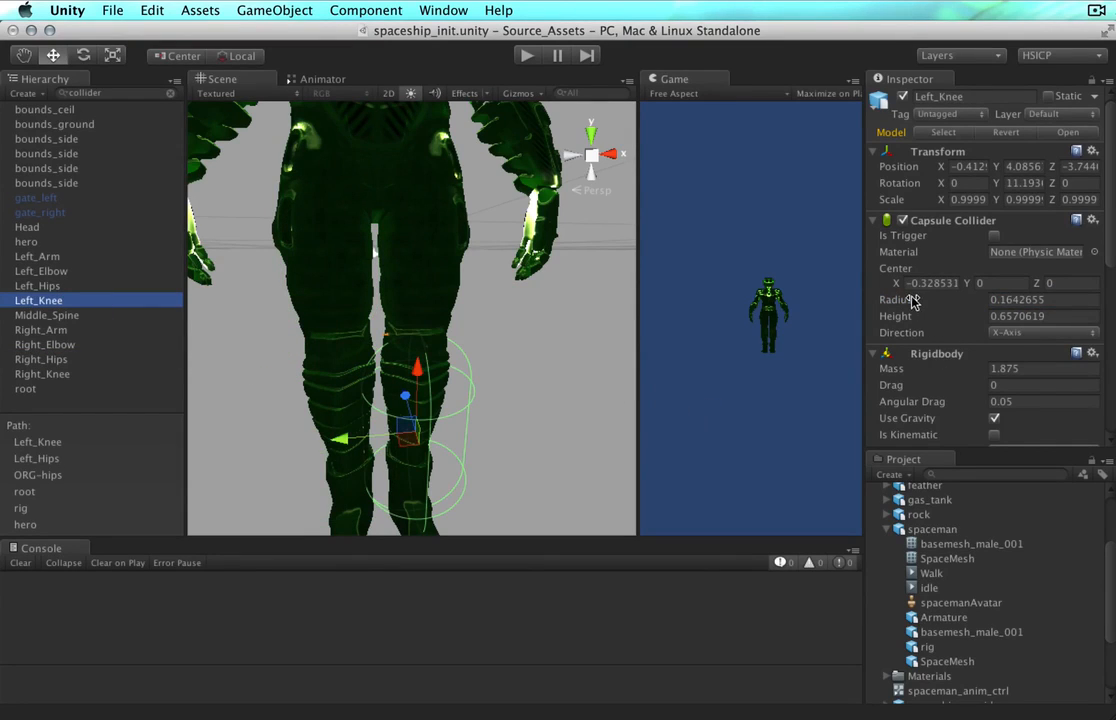
{"action": "left_click_drag", "start_coordinate": [912, 302], "coordinate": [907, 302]}
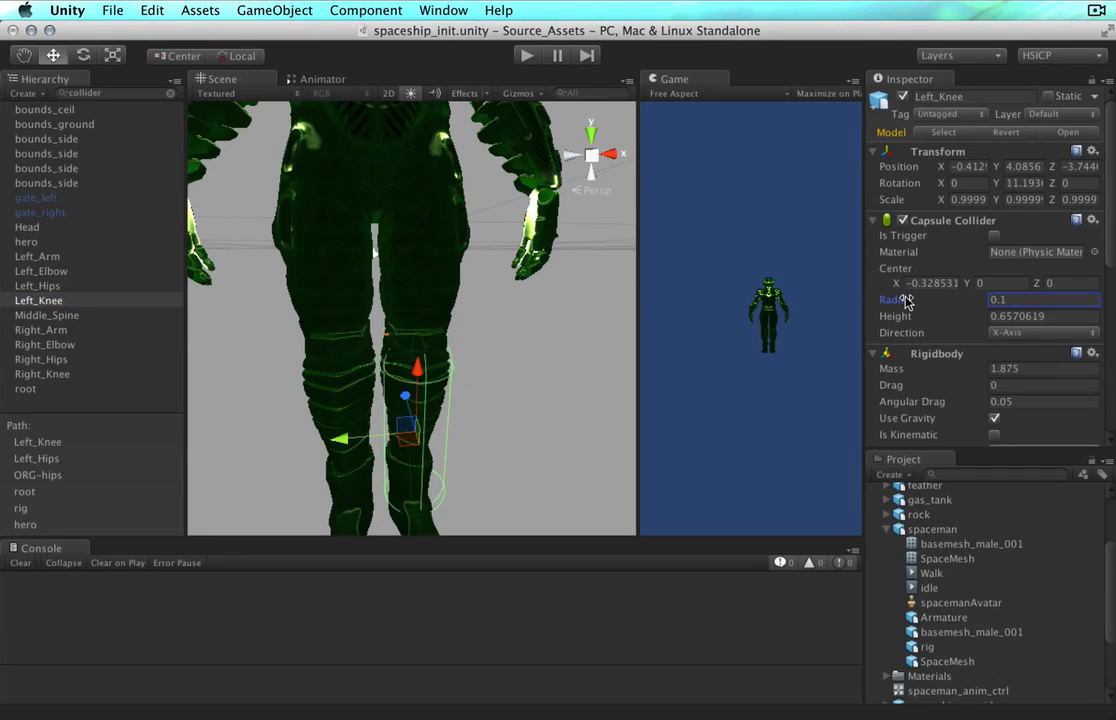
{"action": "type", "text": "3"}
{"action": "left_click_drag", "start_coordinate": [903, 300], "coordinate": [898, 303]}
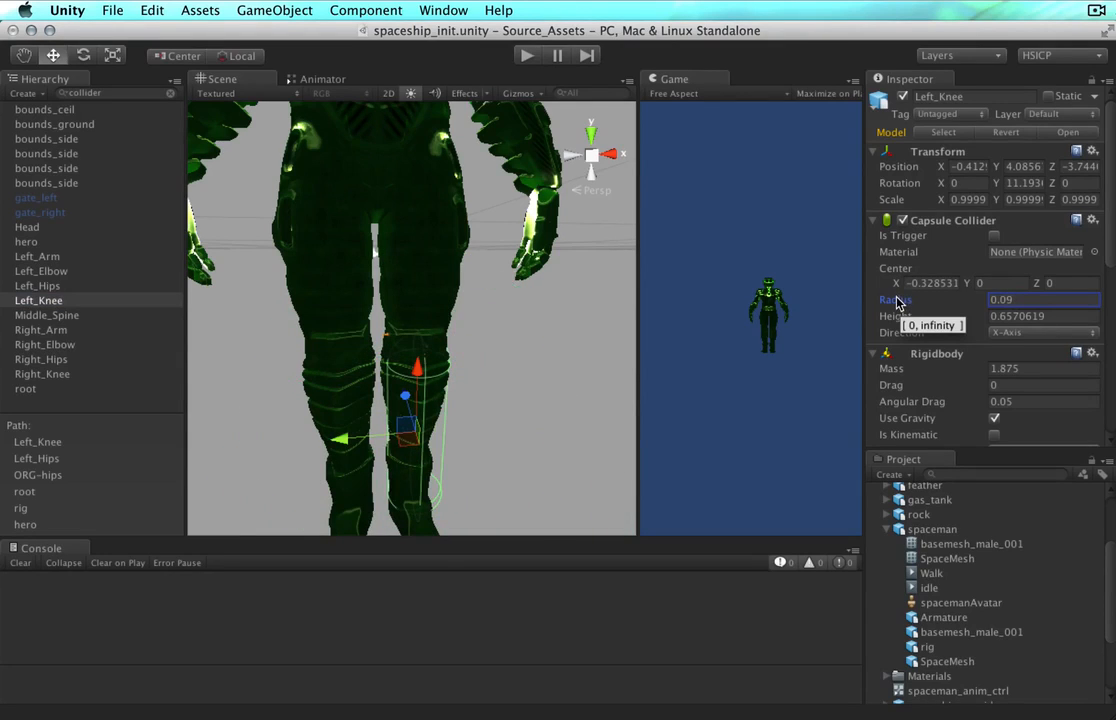
{"action": "left_click", "coordinate": [1031, 300]}
{"action": "key", "text": "BackSpace"}
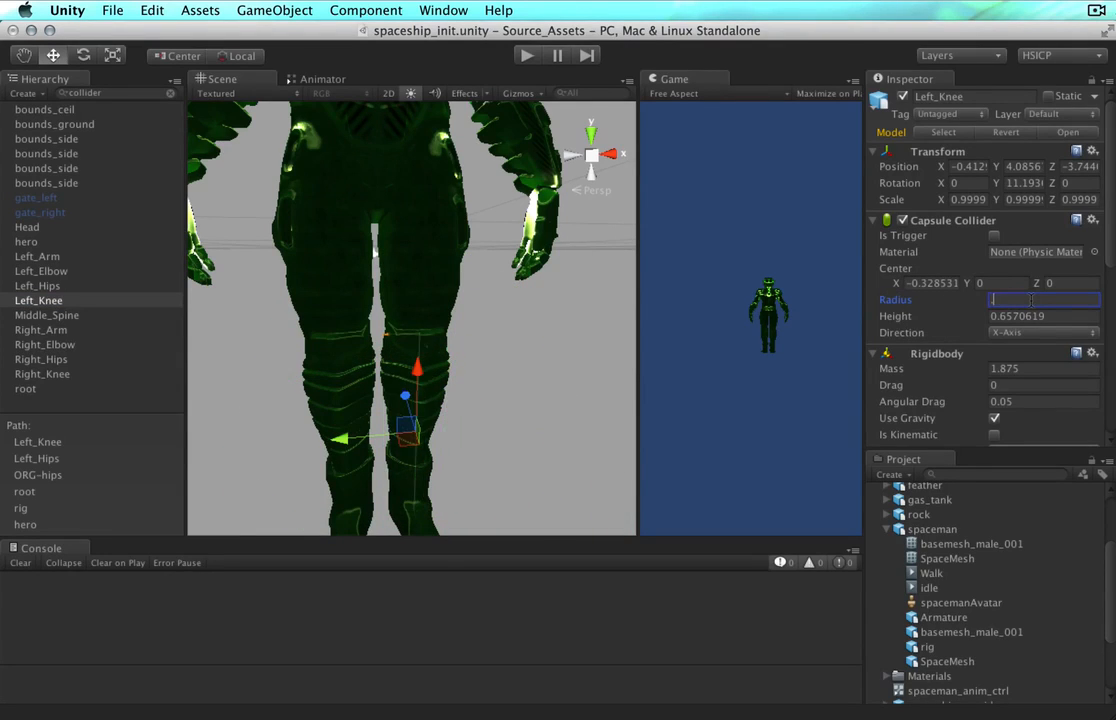
{"action": "type", "text": ".11"}
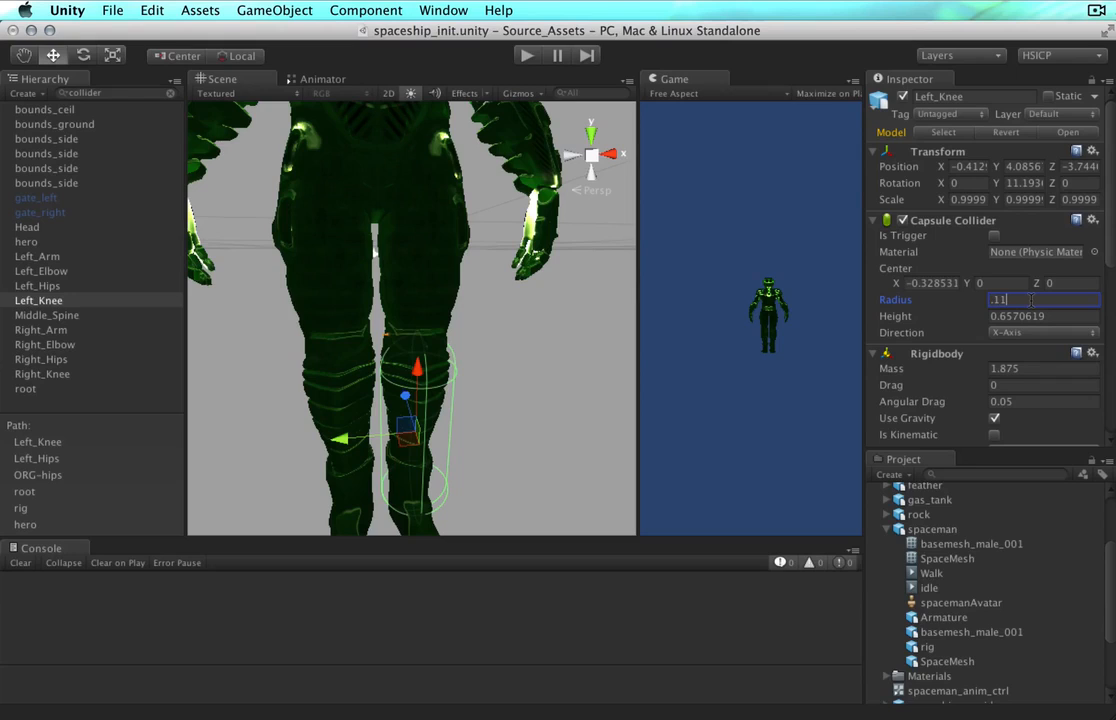
Set the radius of the Right_Knee capsule collider to 0.11.
{"action": "left_click", "coordinate": [45, 374]}
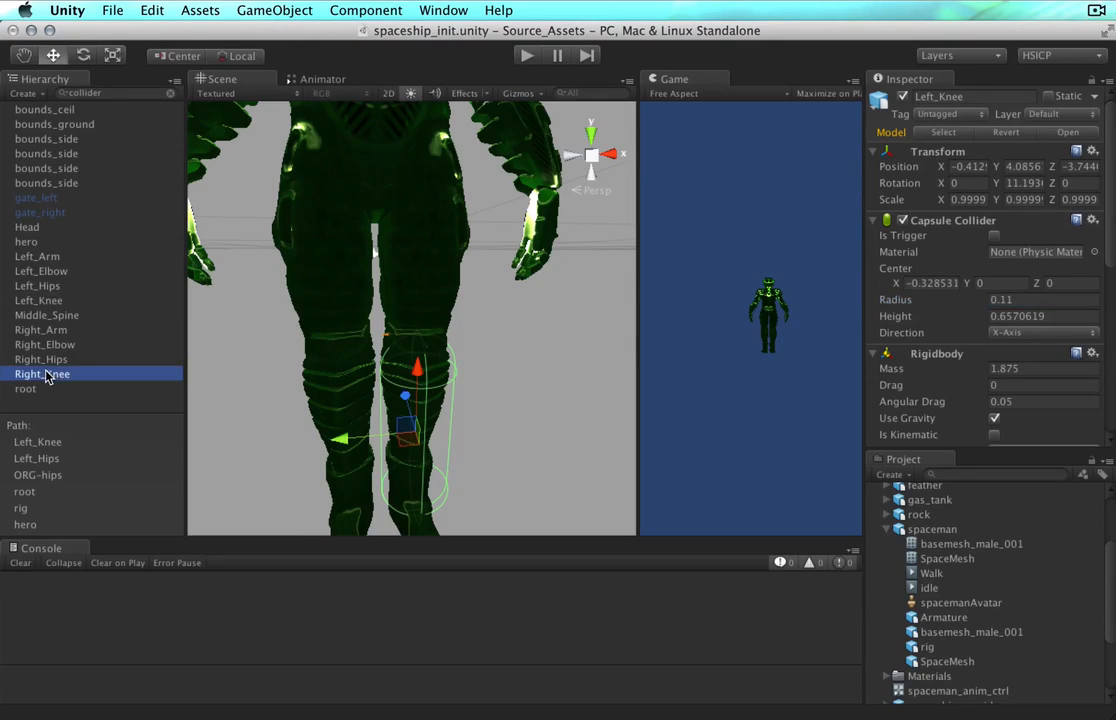
{"action": "left_click", "coordinate": [1017, 299]}
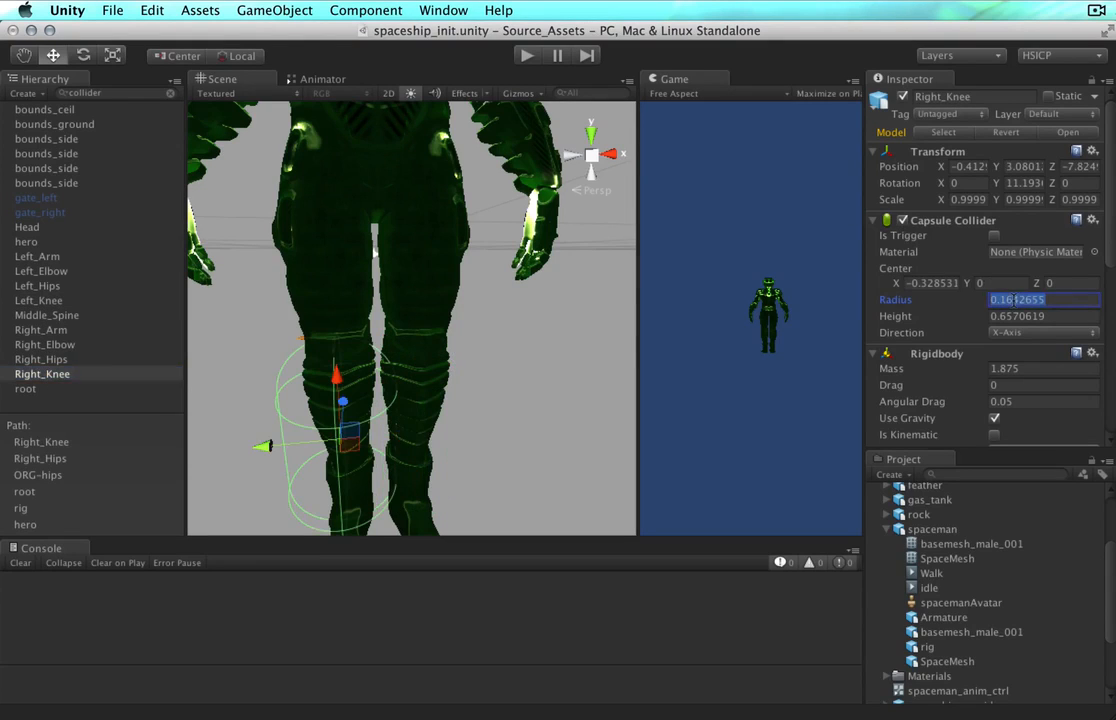
{"action": "type", "text": ".11"}
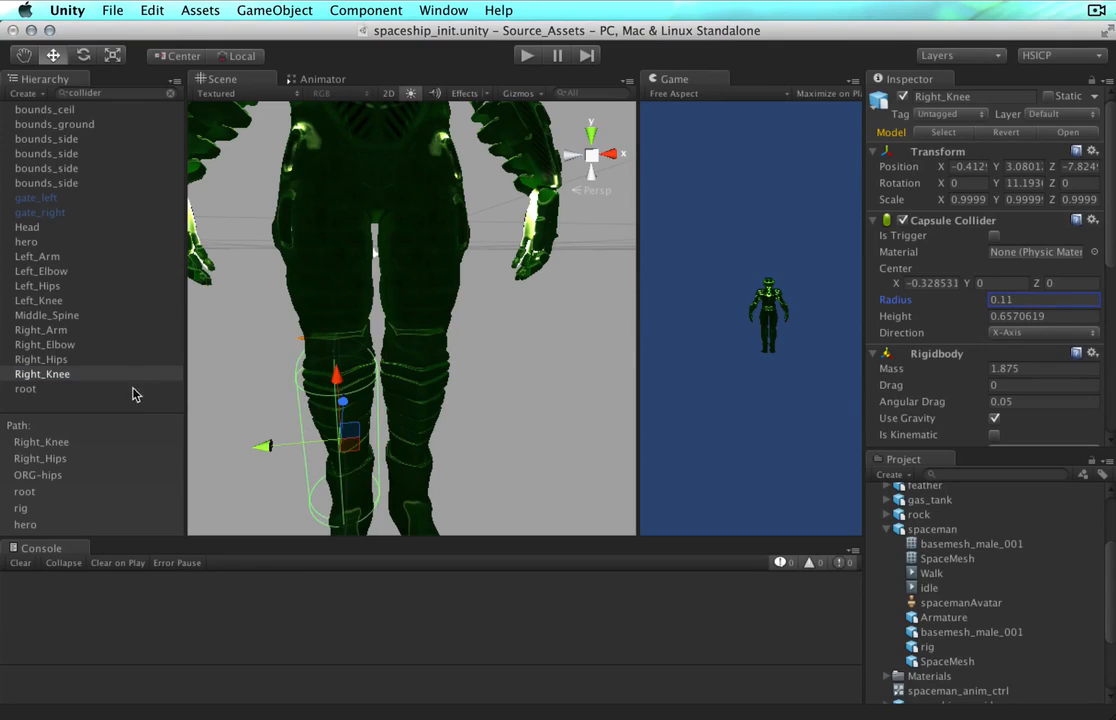
Check the Right_Knee capsule collider from the side and set its height to 0.68.
{"action": "middle_click_drag", "start_coordinate": [395, 356], "coordinate": [461, 283]}
{"action": "left_click_drag", "start_coordinate": [461, 283], "coordinate": [869, 298], "text": "alt"}
{"action": "mouse_move", "coordinate": [636, 406]}
{"action": "left_mouse_down"}
{"action": "mouse_move", "coordinate": [588, 418]}
{"action": "mouse_move", "coordinate": [651, 411]}
{"action": "left_mouse_up"}
{"action": "left_click_drag", "start_coordinate": [487, 468], "coordinate": [455, 394], "text": "alt"}
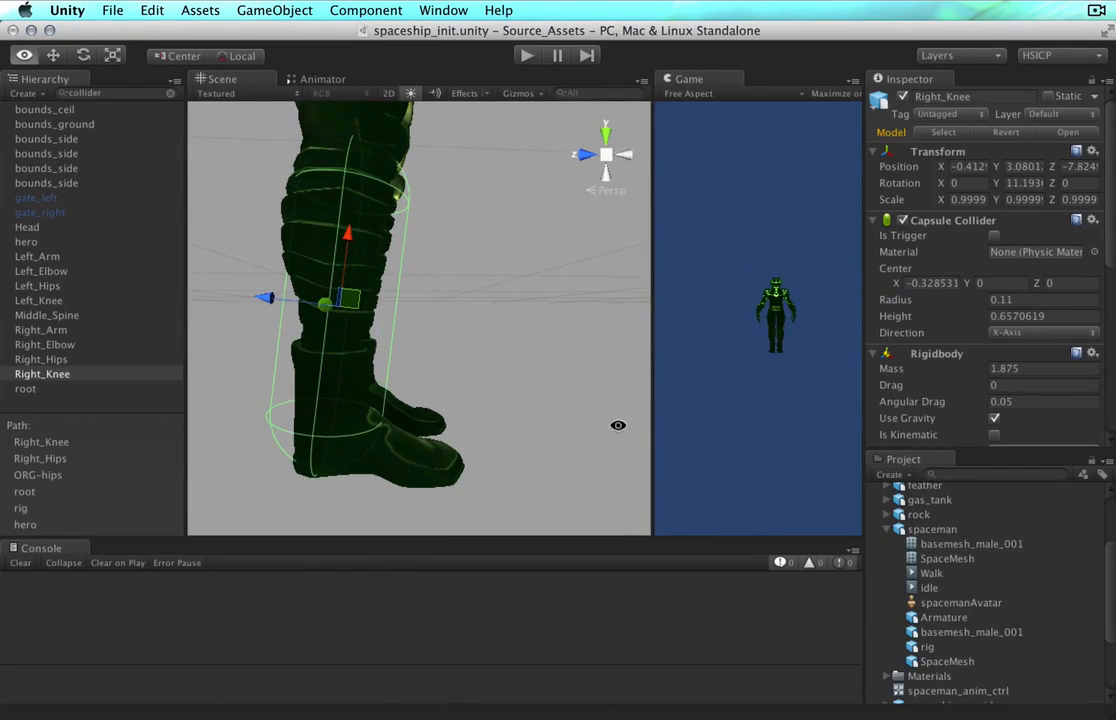
{"action": "left_click", "coordinate": [914, 315]}
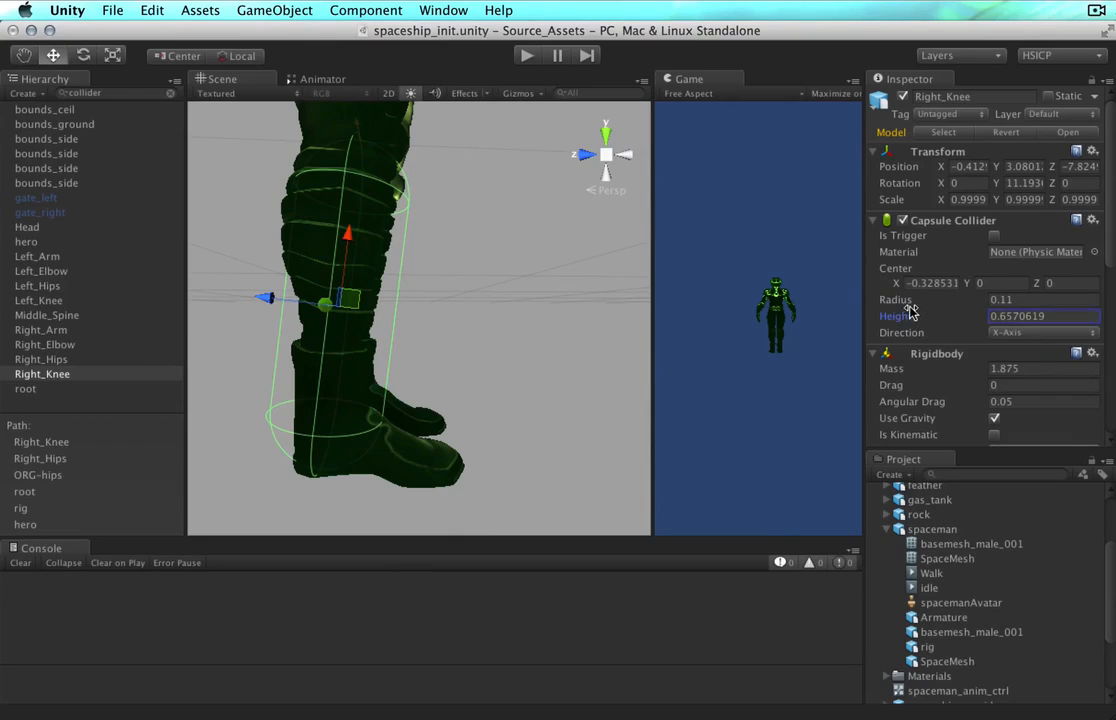
{"action": "type", "text": "0.75"}
{"action": "key", "text": "BackSpace"}
{"action": "key", "text": "BackSpace"}
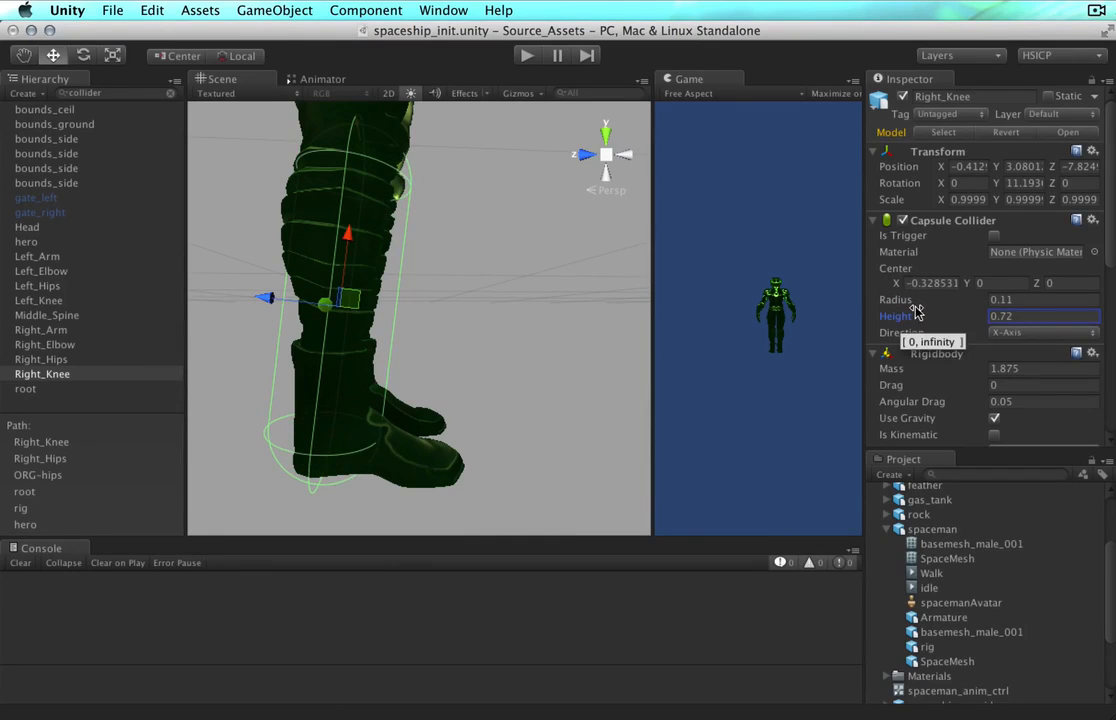
{"action": "type", "text": "69"}
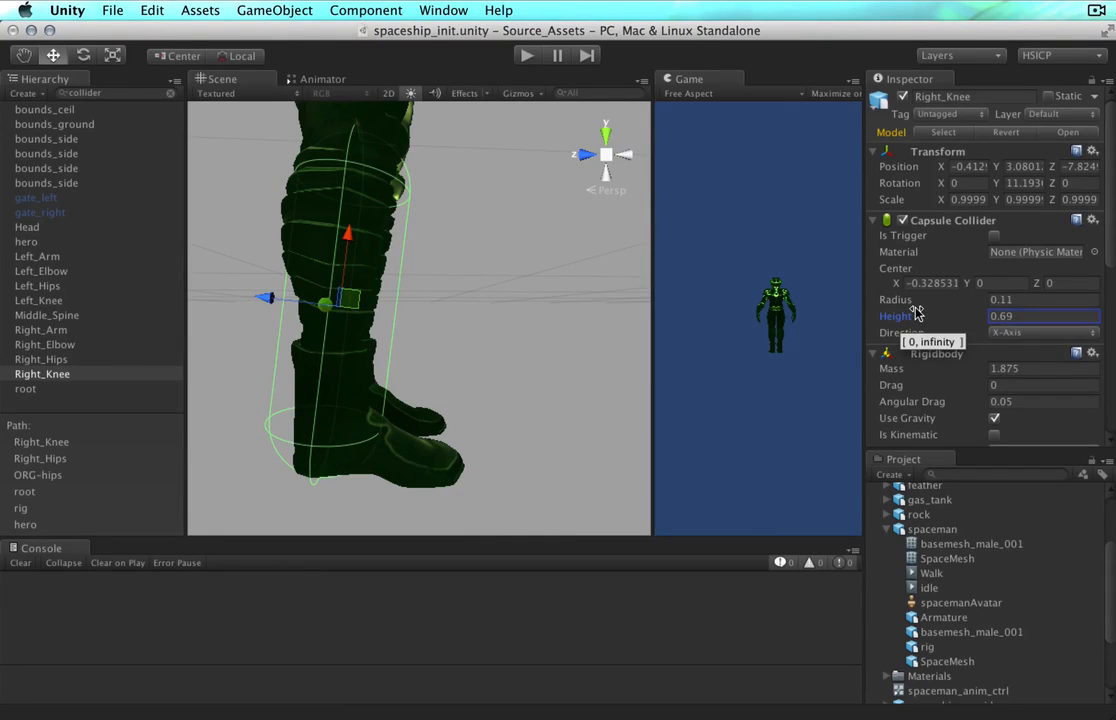
{"action": "key", "text": "BackSpace"}
{"action": "key", "text": "BackSpace"}
{"action": "type", "text": "75"}
{"action": "key", "text": "BackSpace"}
{"action": "key", "text": "BackSpace"}
{"action": "type", "text": "65"}
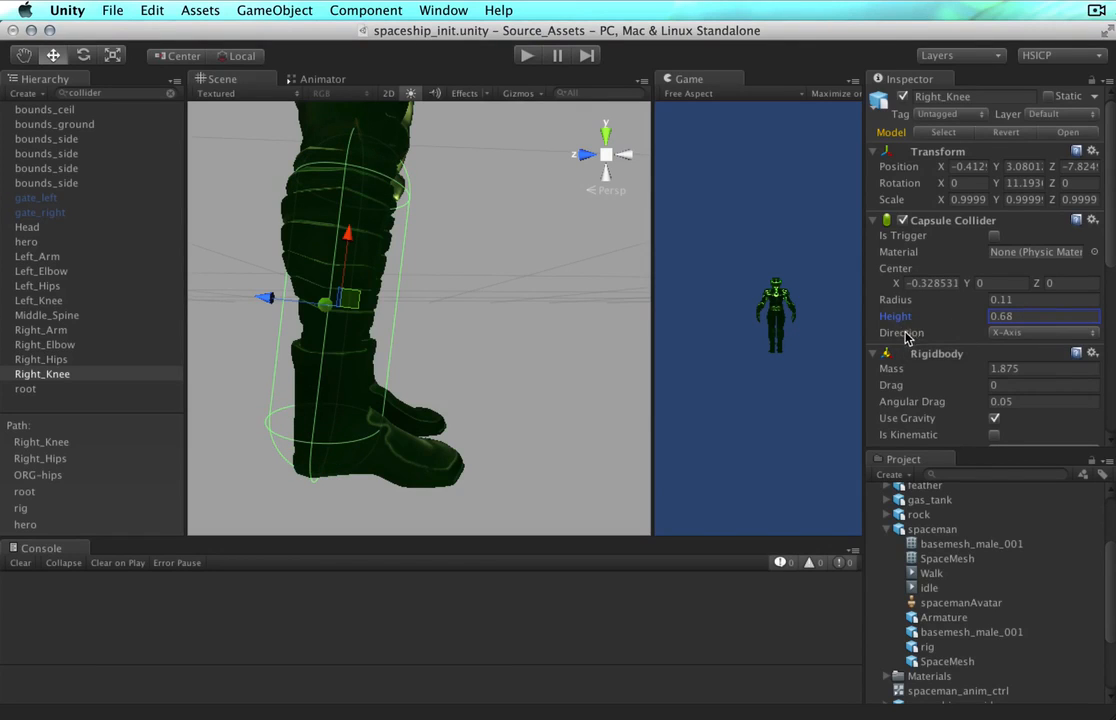
Set the height of the Left_Knee capsule collider to 0.68.
{"action": "left_click_drag", "start_coordinate": [565, 457], "coordinate": [178, 412], "text": "alt"}
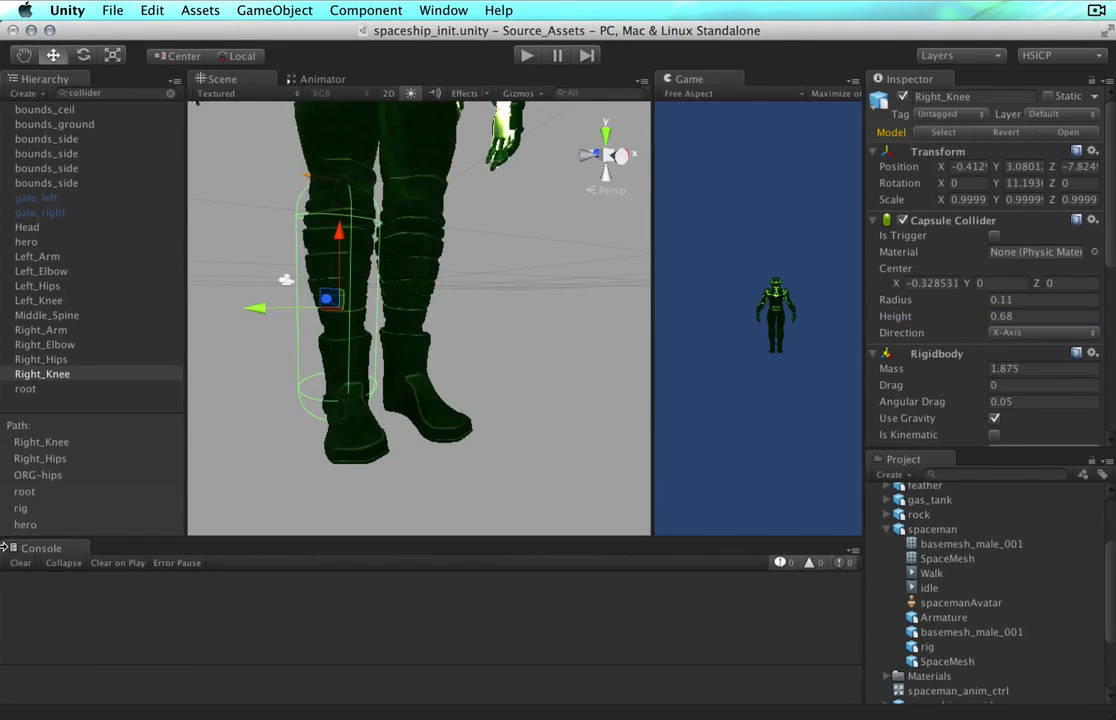
{"action": "left_click", "coordinate": [40, 300]}
{"action": "left_click", "coordinate": [1022, 318]}
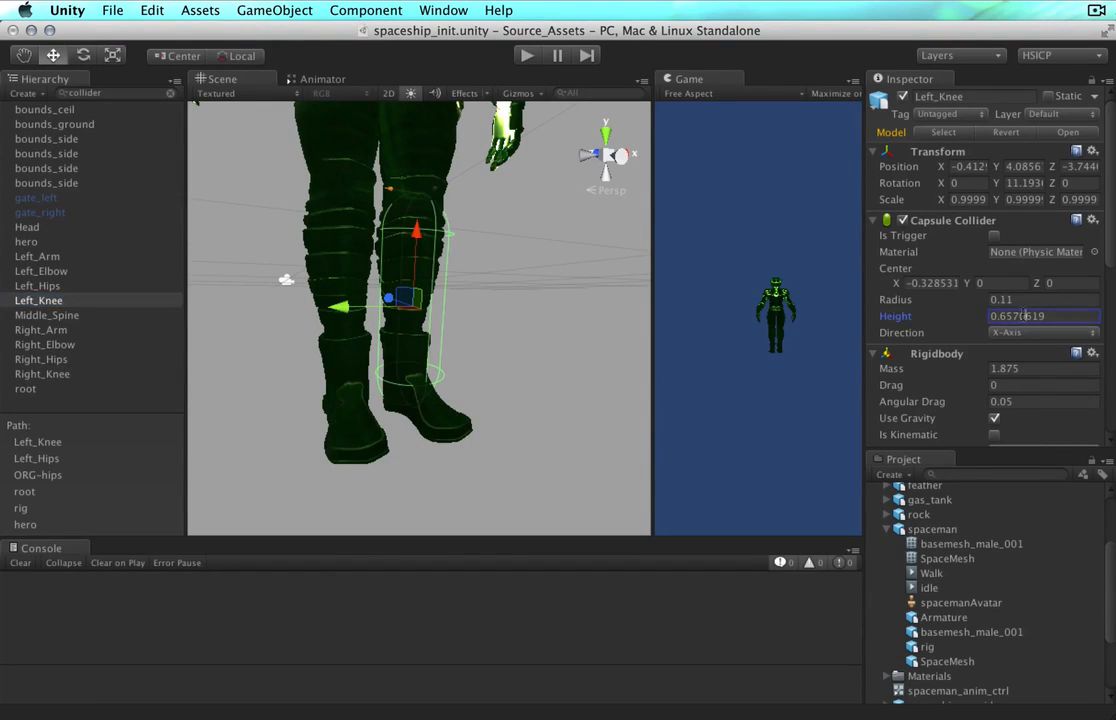
{"action": "key", "text": "super+a"}
{"action": "key", "text": "BackSpace"}
{"action": "type", "text": "0.68"}
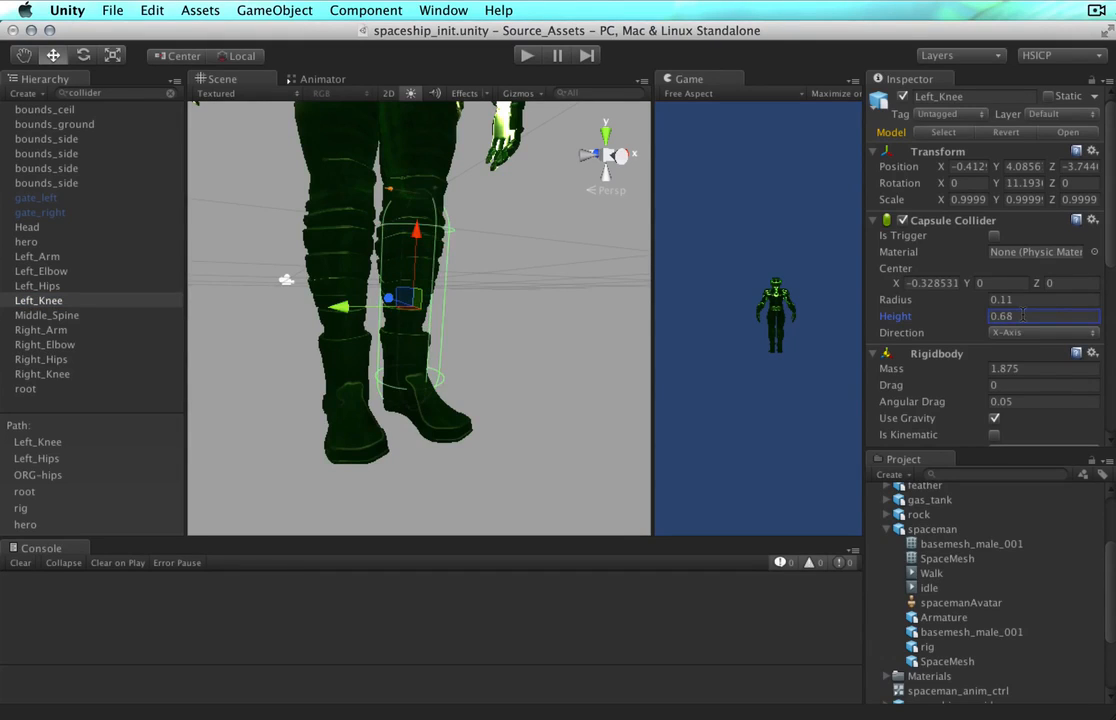
Select the Right_Arm and root bones and examine the root's box collider around the hero from several angles.
{"action": "left_click", "coordinate": [37, 331]}
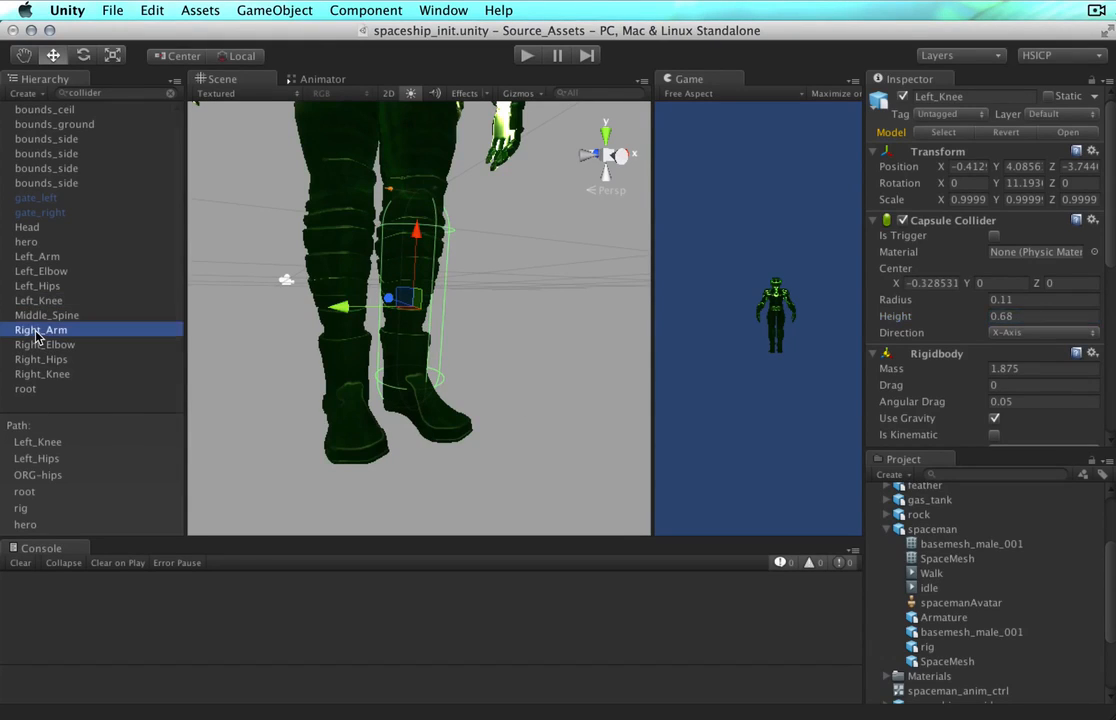
{"action": "scroll", "coordinate": [305, 344], "scroll_direction": "down", "scroll_amount": 6}
{"action": "scroll", "coordinate": [305, 344], "scroll_direction": "up", "scroll_amount": 5}
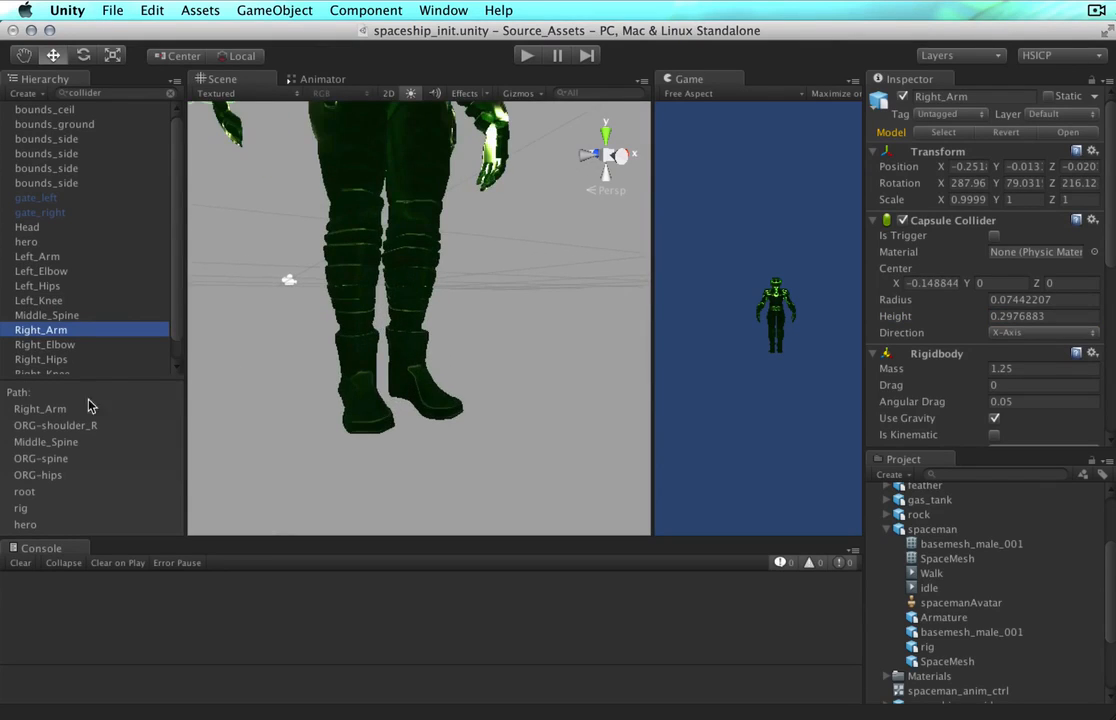
{"action": "scroll", "coordinate": [58, 342], "scroll_direction": "down", "scroll_amount": 1}
{"action": "left_click", "coordinate": [80, 370]}
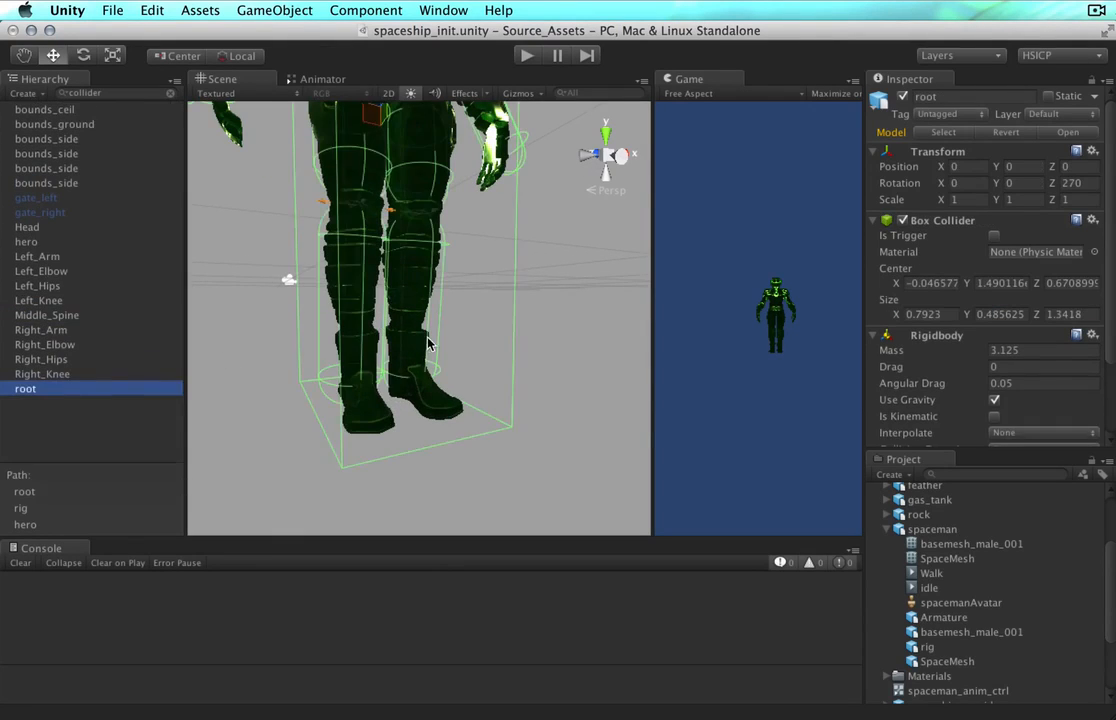
{"action": "key", "text": "f"}
{"action": "scroll", "coordinate": [428, 344], "scroll_direction": "up", "scroll_amount": 1}
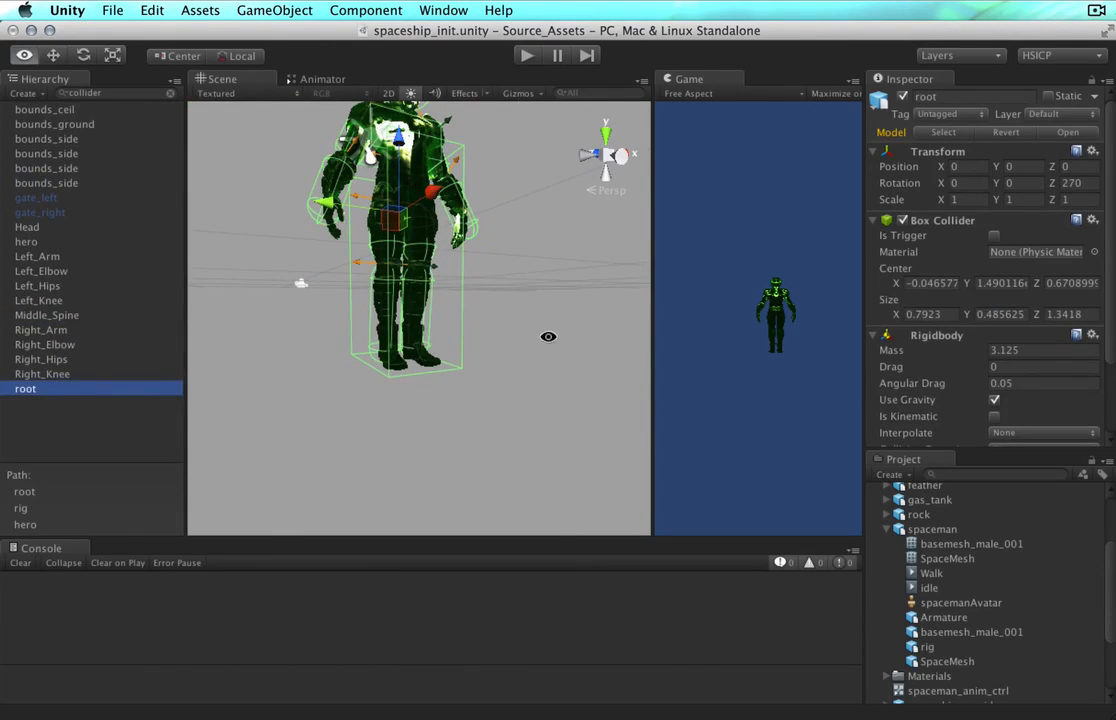
{"action": "left_click_drag", "start_coordinate": [548, 336], "coordinate": [516, 313], "text": "alt"}
{"action": "scroll", "coordinate": [516, 313], "scroll_direction": "up", "scroll_amount": 3}
{"action": "scroll", "coordinate": [453, 248], "scroll_direction": "down", "scroll_amount": 3}
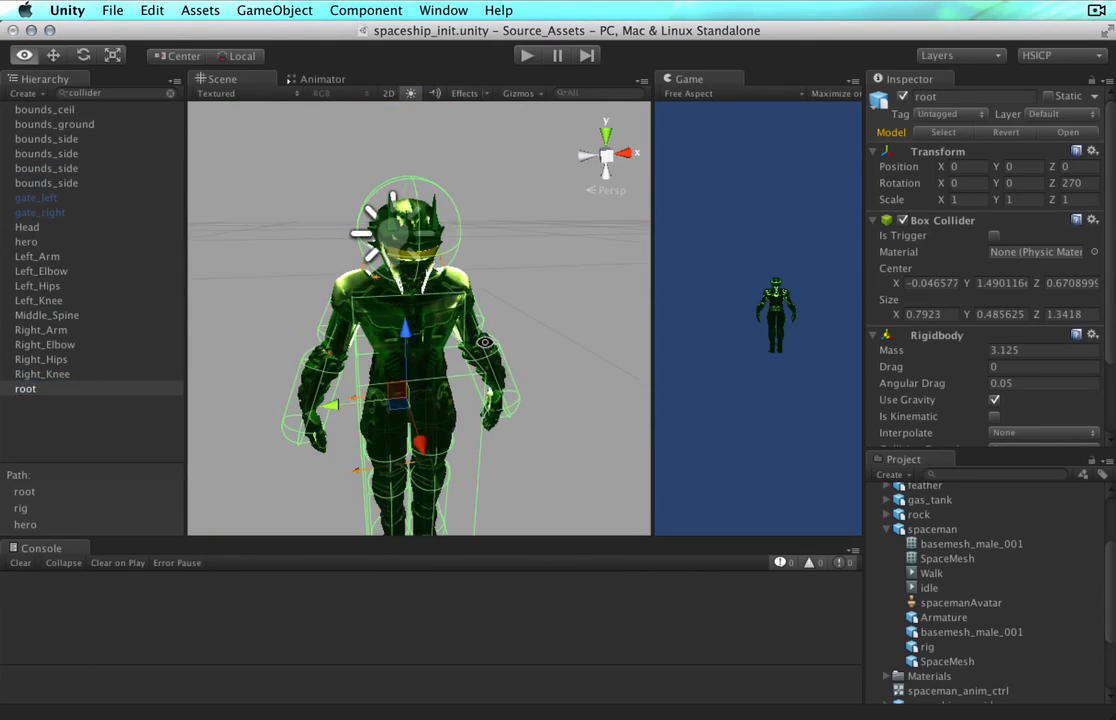
{"action": "left_click_drag", "start_coordinate": [423, 299], "coordinate": [617, 313], "text": "alt"}
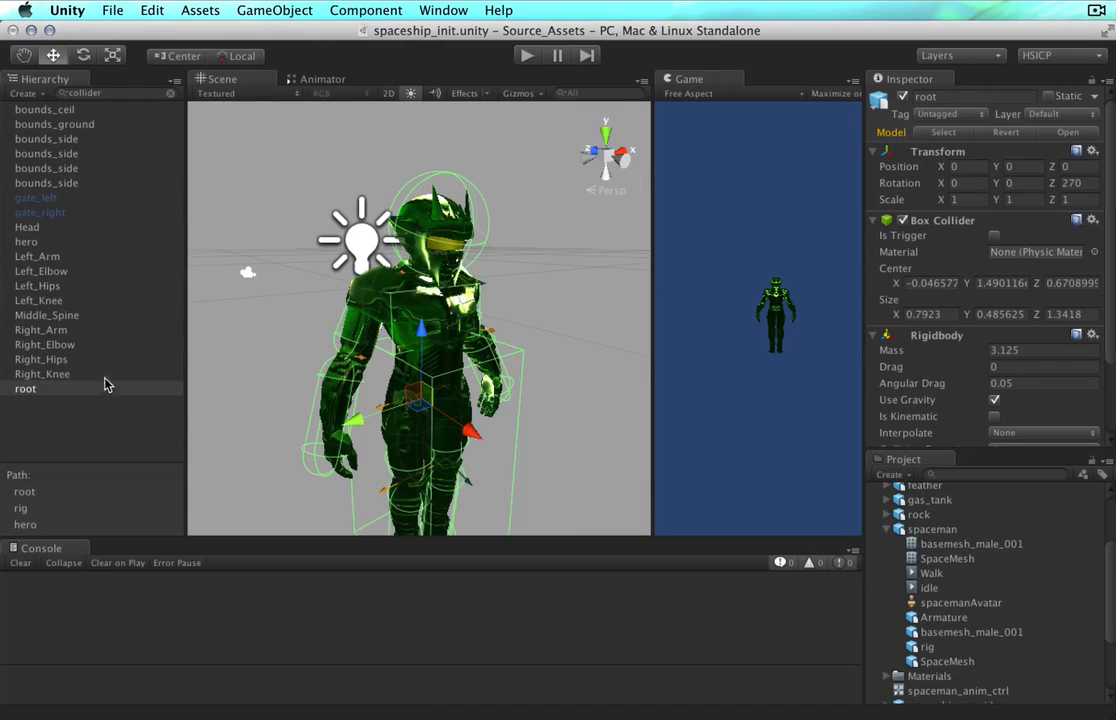
Select the Middle_Spine bone, examine its box collider from the front of the hero, and clear the selection.
{"action": "left_click", "coordinate": [50, 300]}
{"action": "left_click", "coordinate": [50, 315]}
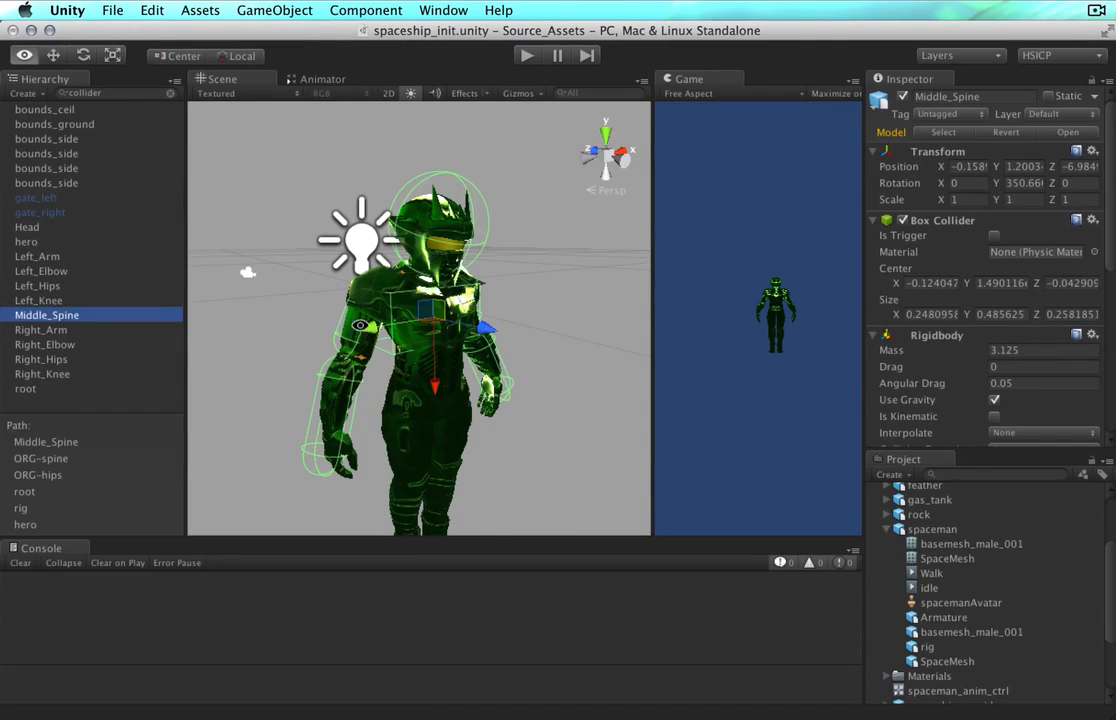
{"action": "left_click_drag", "start_coordinate": [314, 284], "coordinate": [455, 343], "text": "alt"}
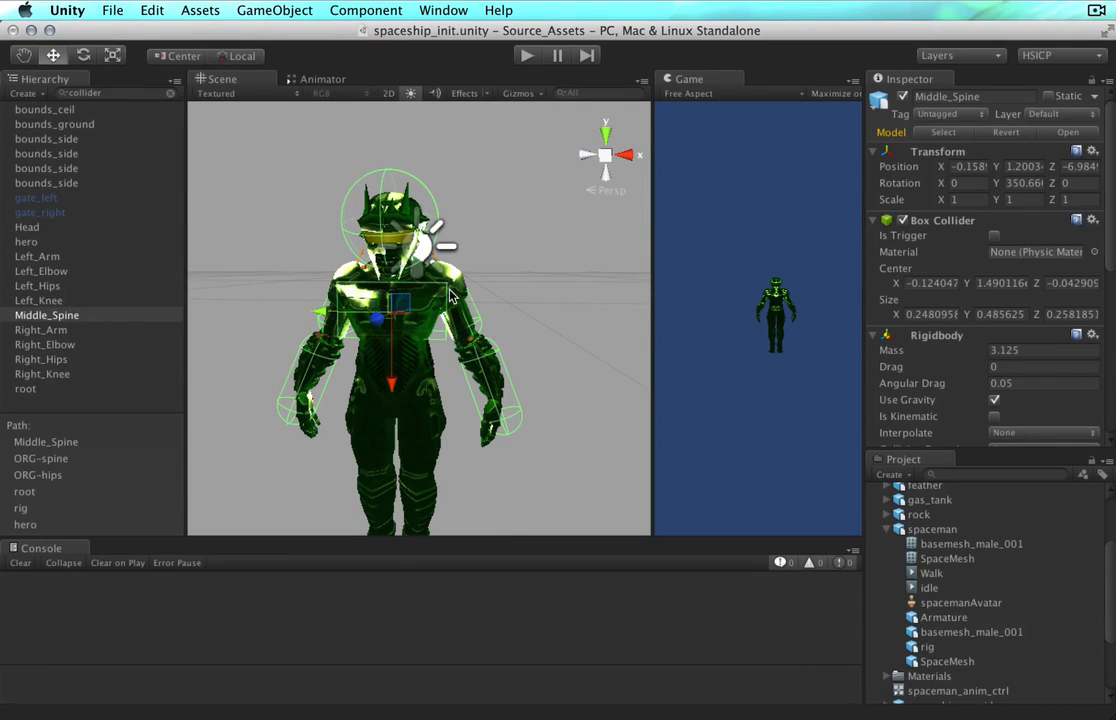
{"action": "scroll", "coordinate": [460, 340], "scroll_direction": "down", "scroll_amount": 5}
{"action": "left_click", "coordinate": [543, 395]}
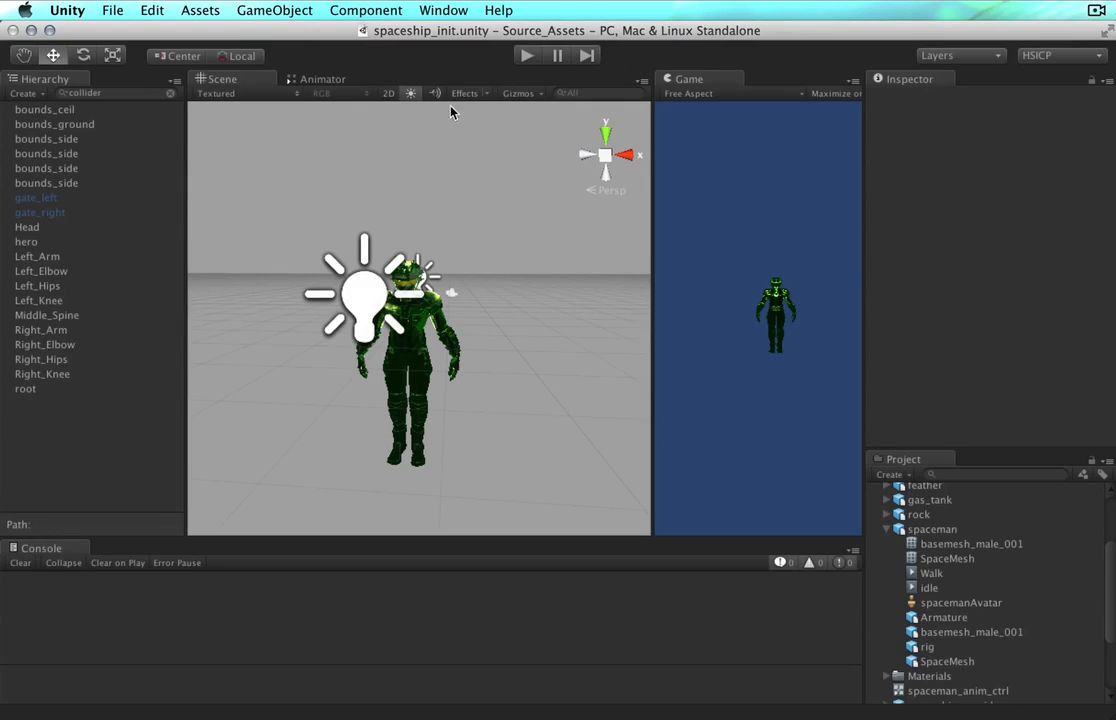
Remove the collider filter from the Hierarchy and activate the spaceship_group object.
{"action": "left_click", "coordinate": [166, 184]}
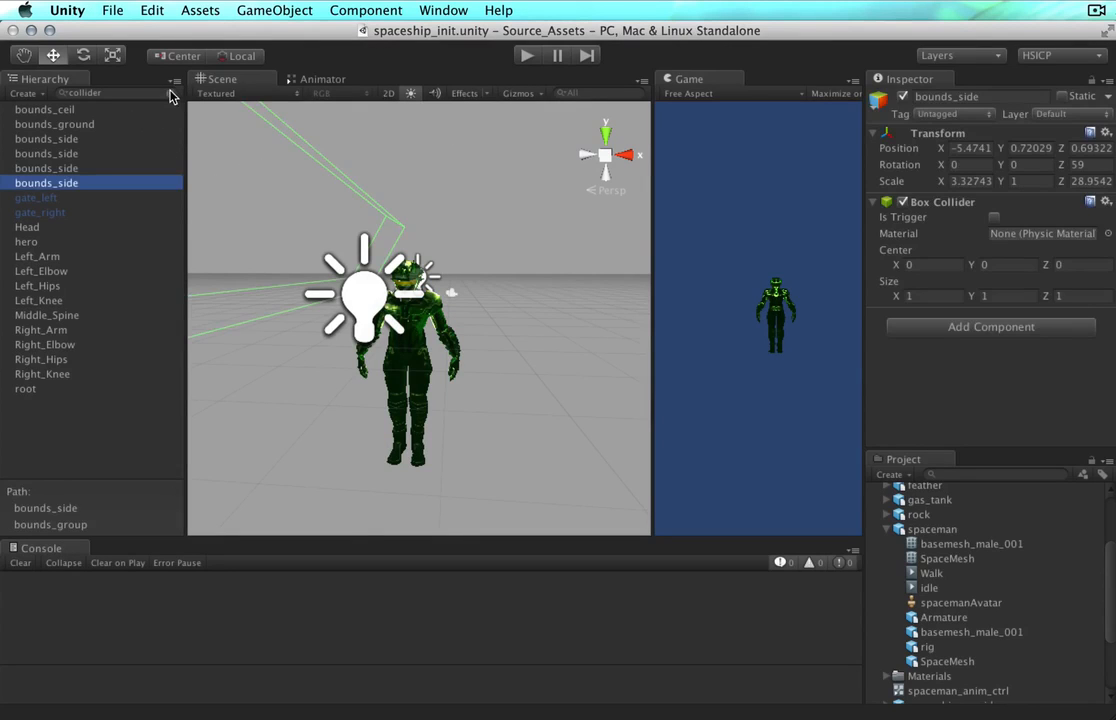
{"action": "left_click", "coordinate": [170, 95]}
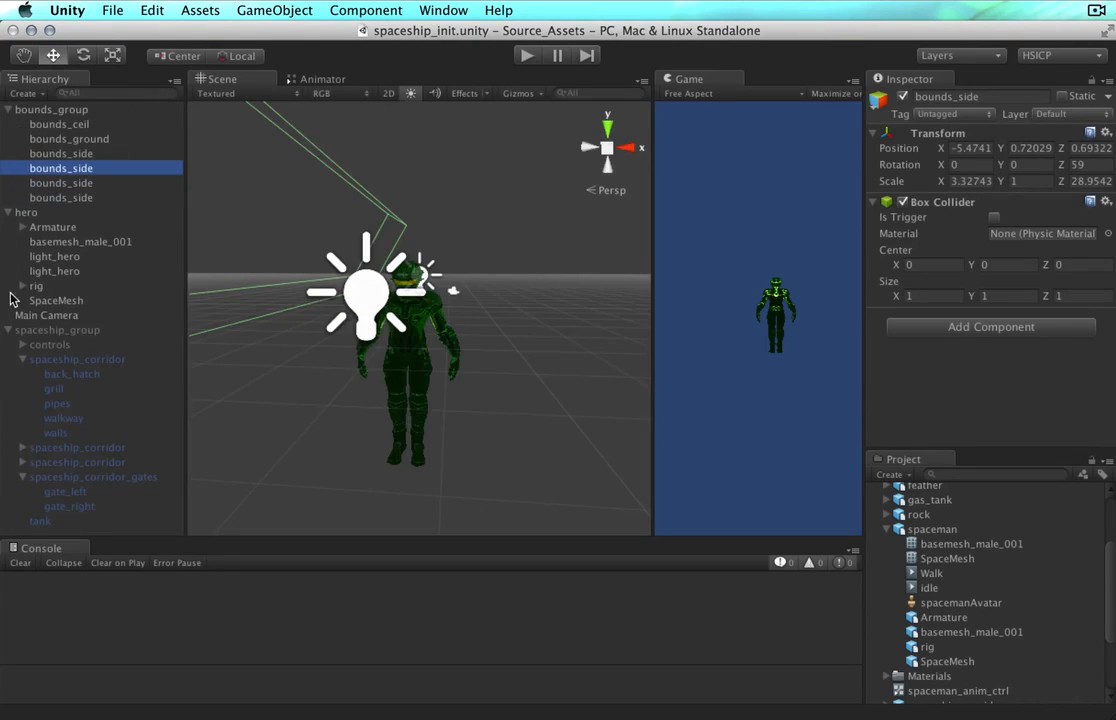
{"action": "left_click", "coordinate": [35, 332]}
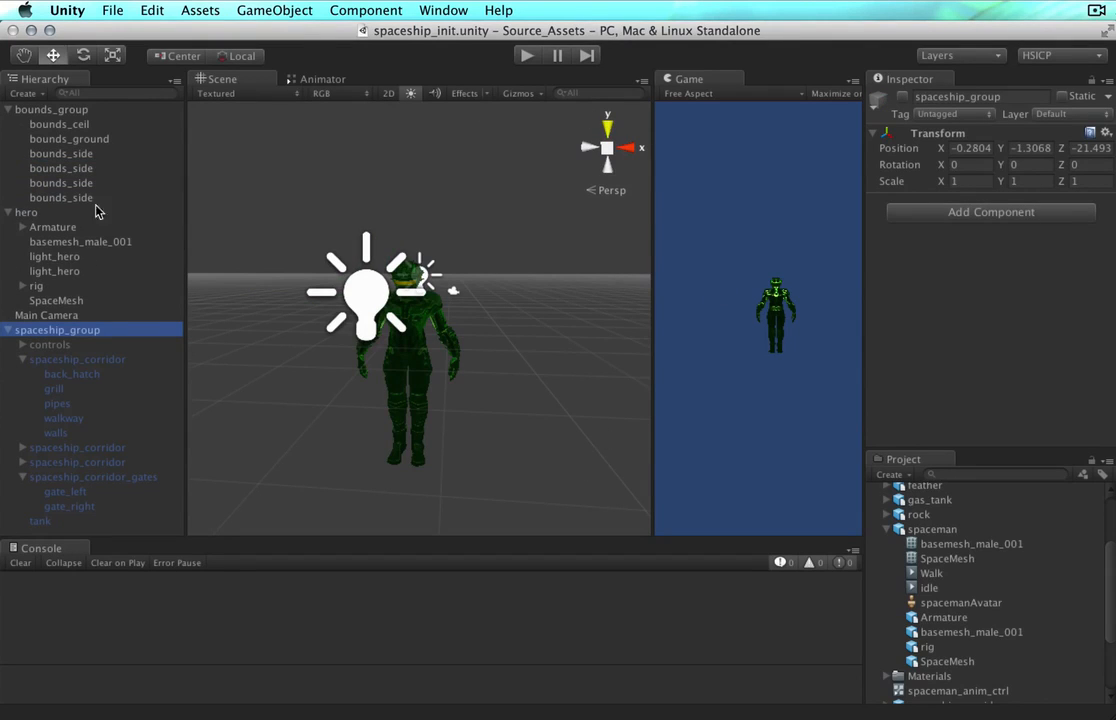
{"action": "left_click", "coordinate": [902, 97]}
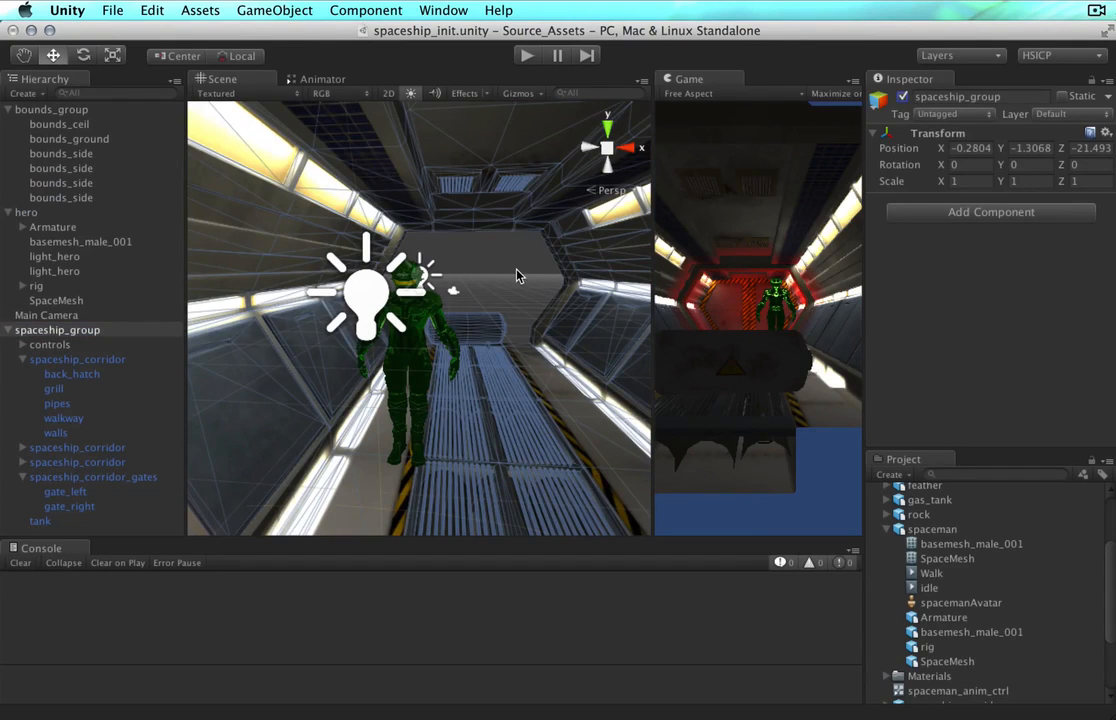
{"action": "middle_click_drag", "start_coordinate": [563, 318], "coordinate": [530, 292]}
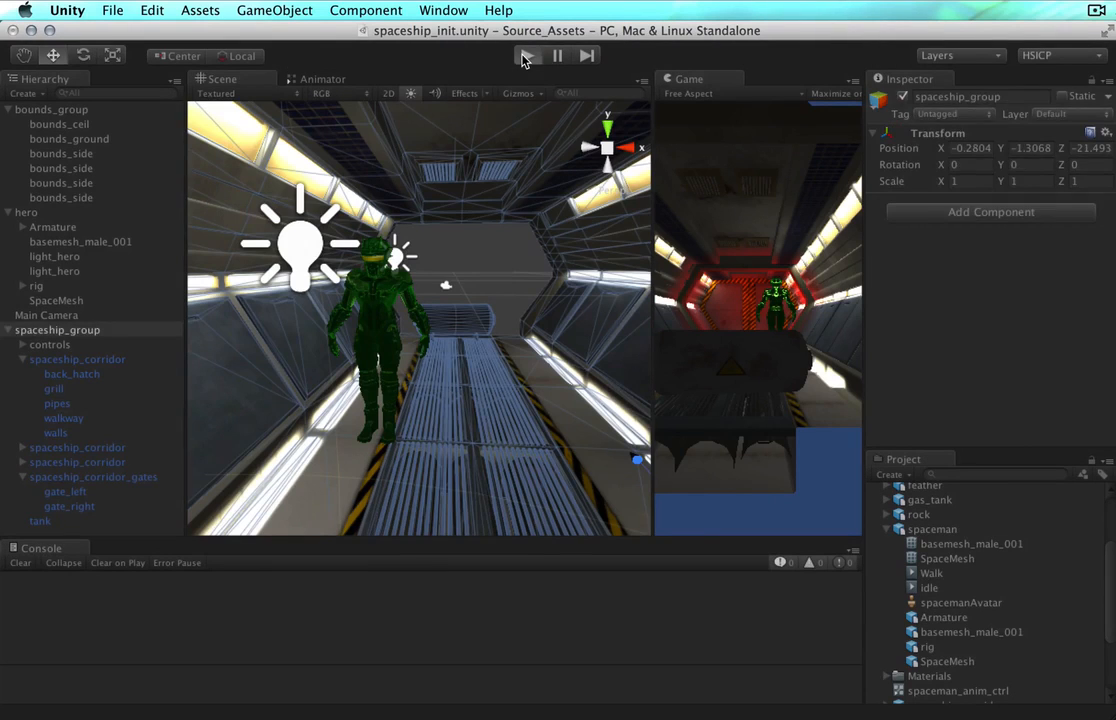
Run the scene and review the hero's components in the Inspector.
{"action": "left_click", "coordinate": [524, 57]}
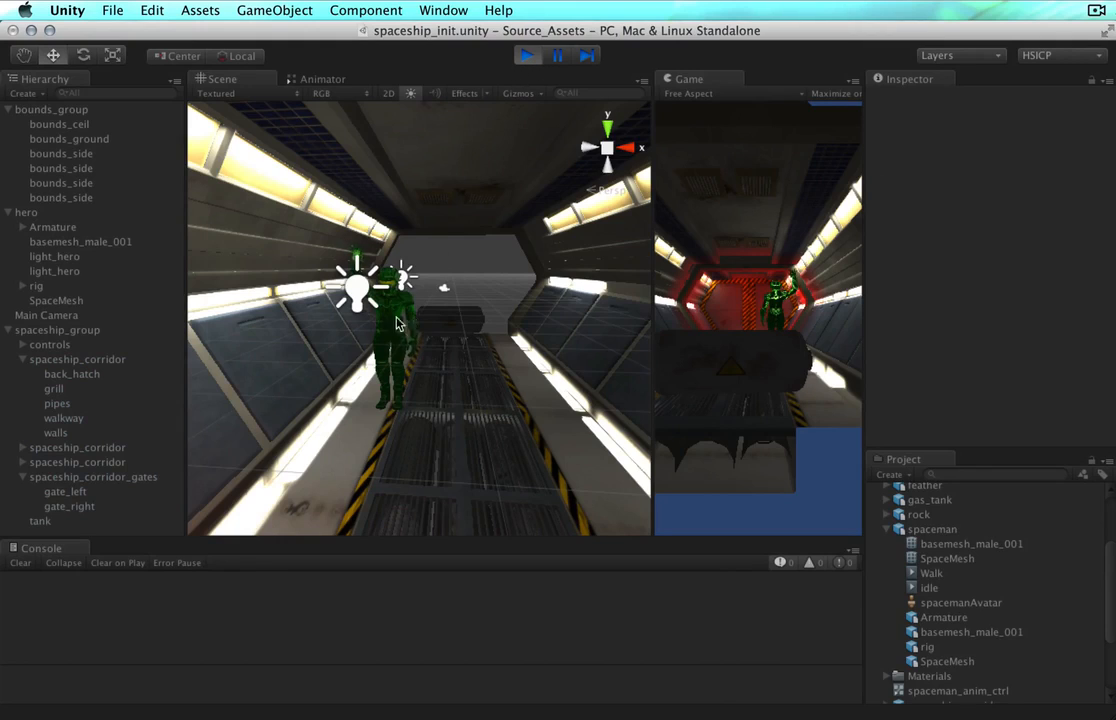
{"action": "left_click", "coordinate": [30, 212]}
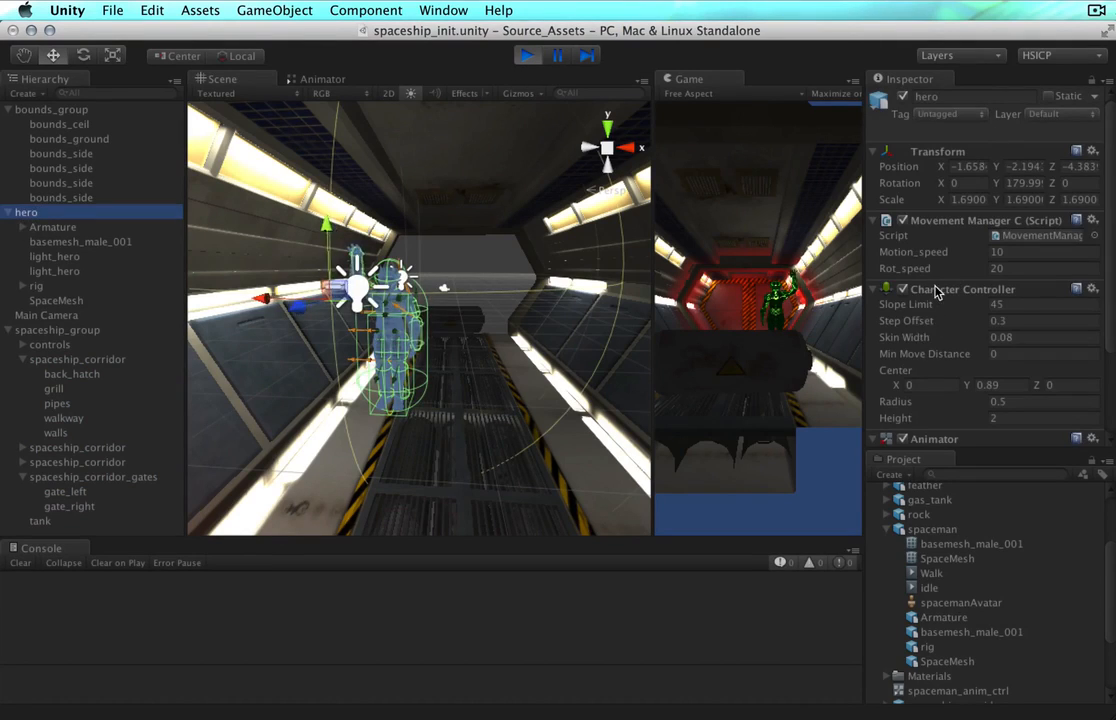
{"action": "scroll", "coordinate": [893, 297], "scroll_direction": "down", "scroll_amount": 5}
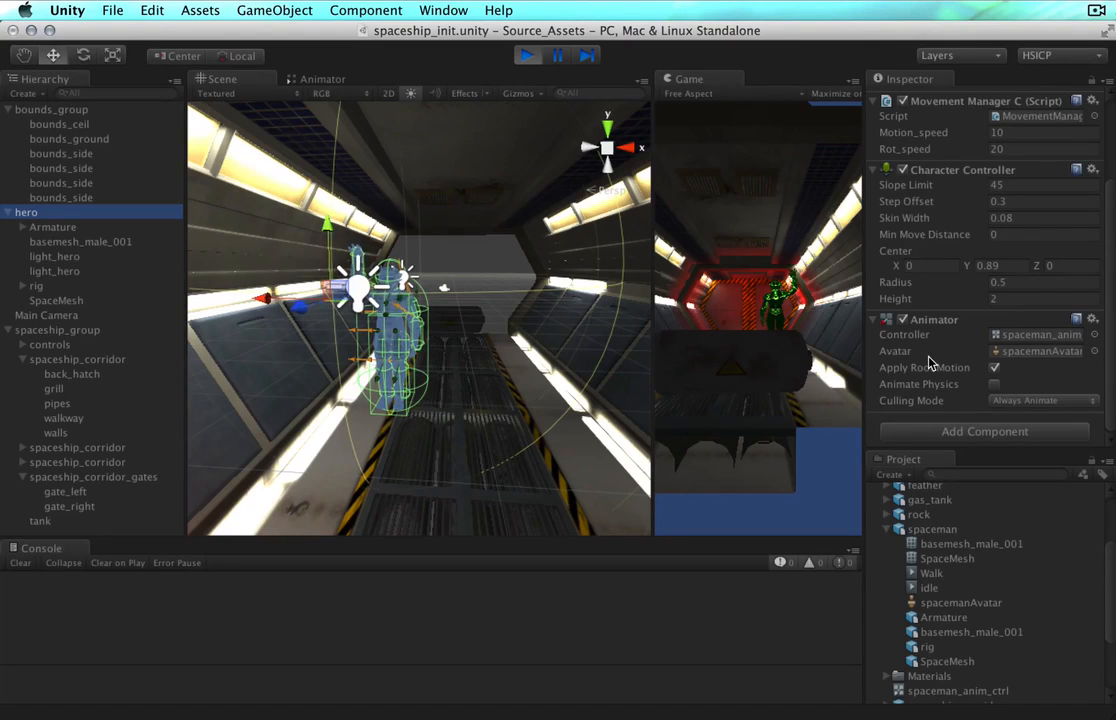
{"action": "scroll", "coordinate": [930, 363], "scroll_direction": "up", "scroll_amount": 3}
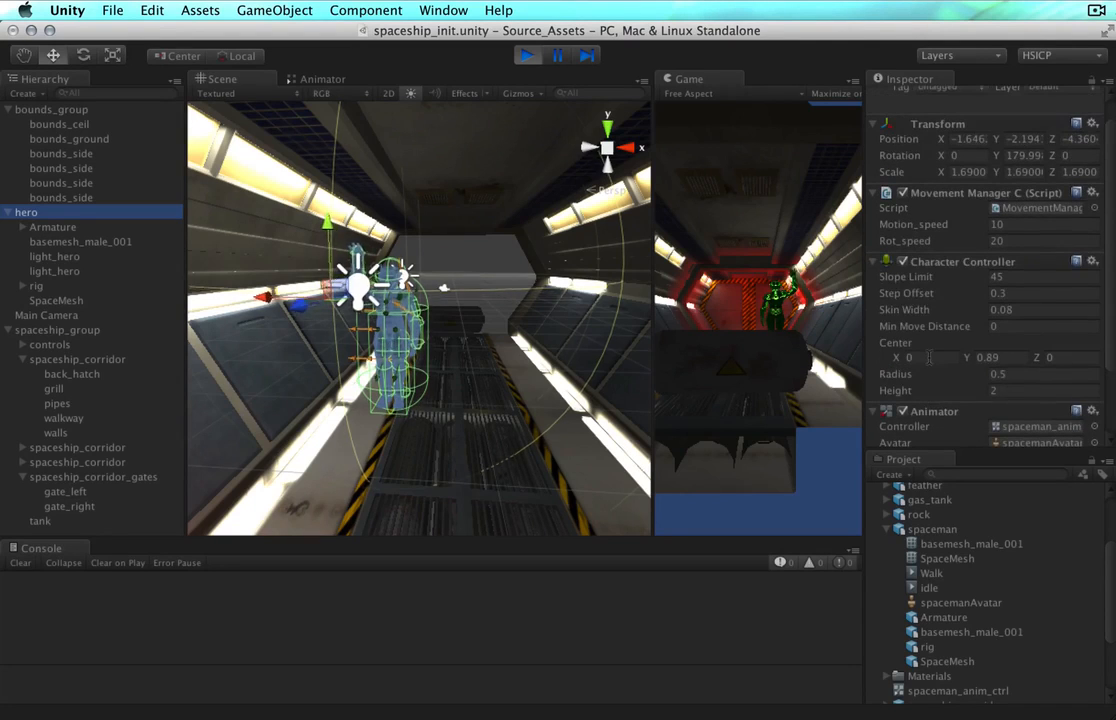
Disable the hero's Character Controller and Movement Manager C script while the scene runs, and empty the Console.
{"action": "left_click", "coordinate": [903, 263]}
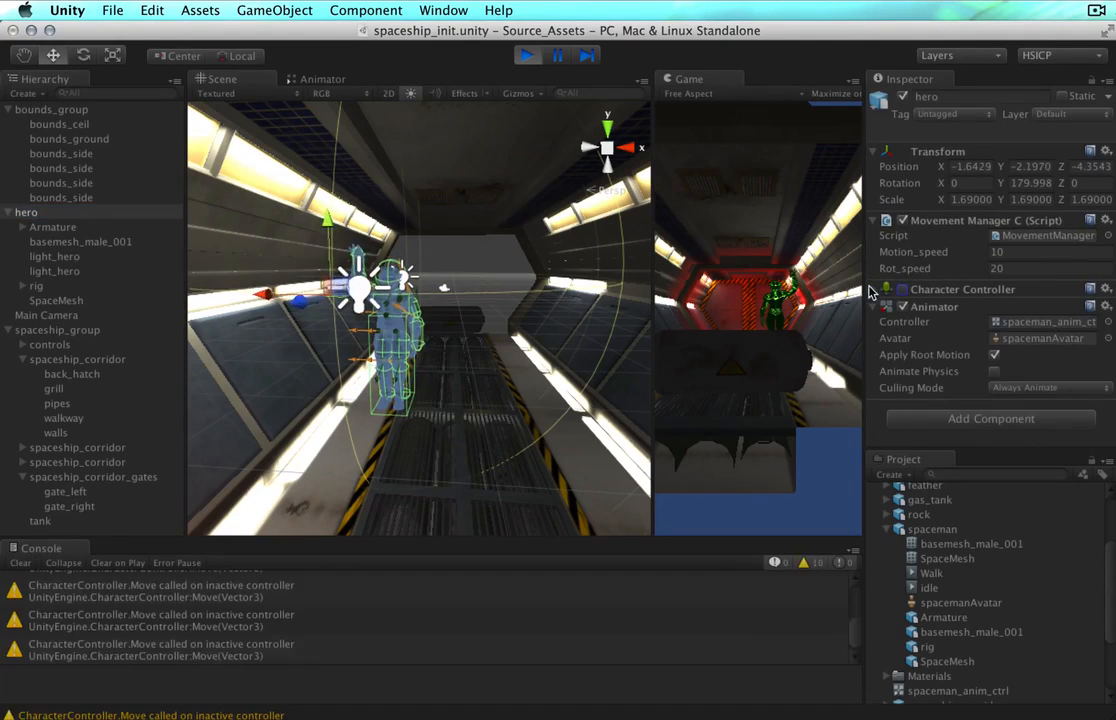
{"action": "left_click", "coordinate": [872, 289]}
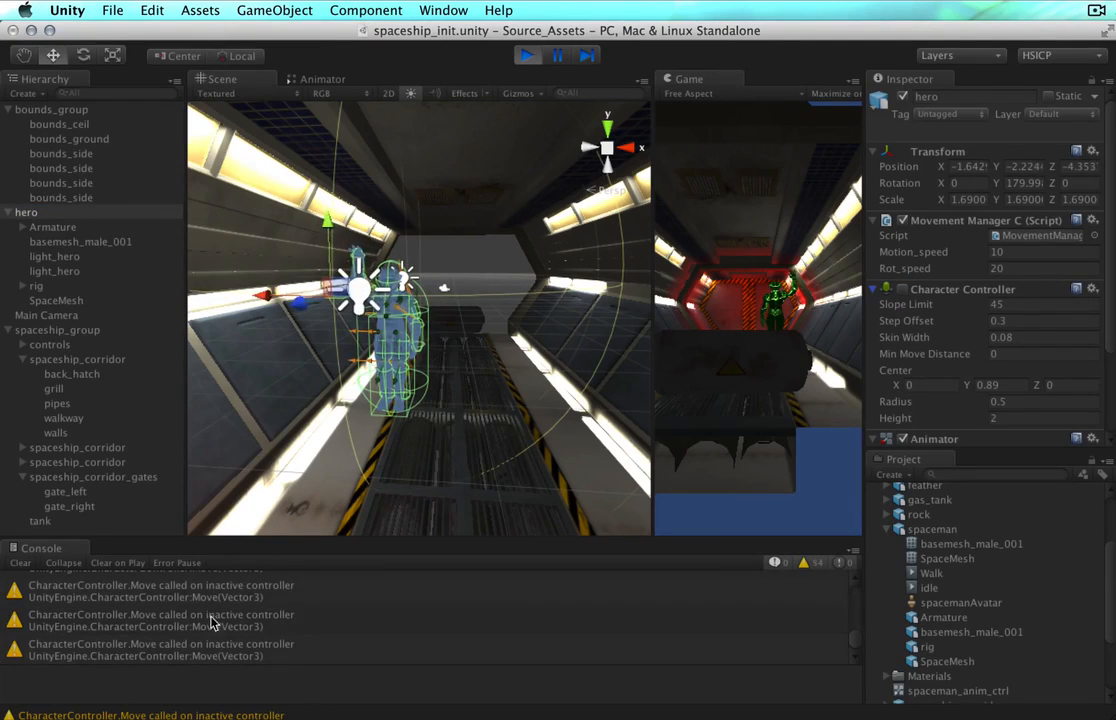
{"action": "left_click", "coordinate": [903, 221]}
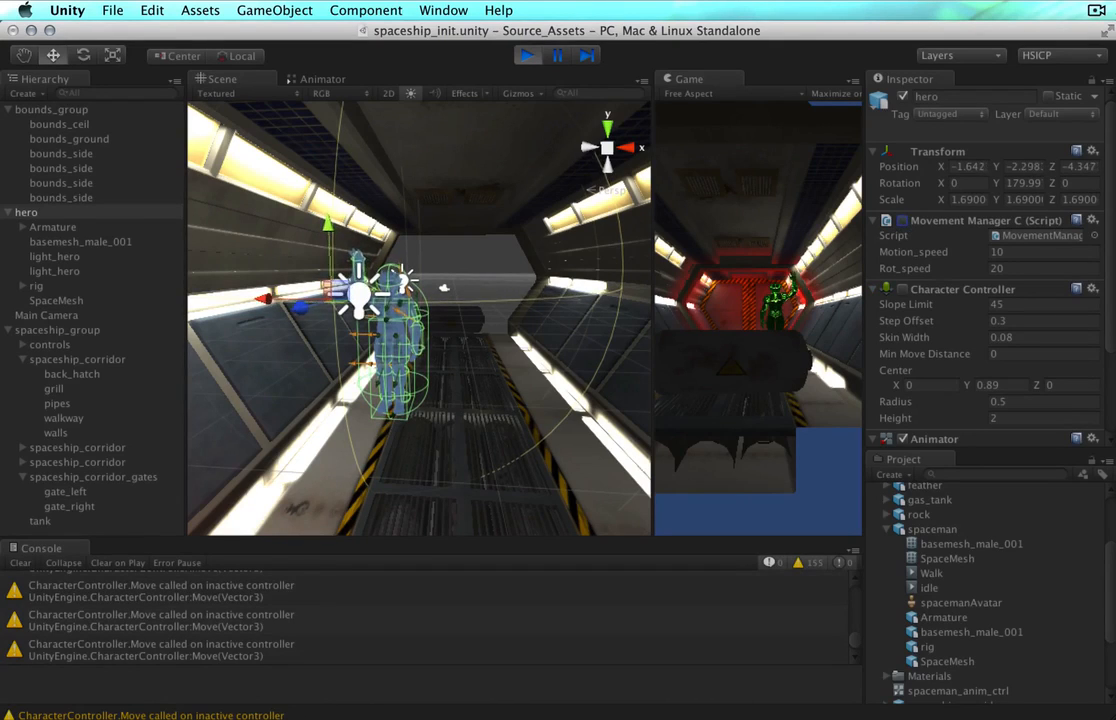
{"action": "left_click", "coordinate": [17, 571]}
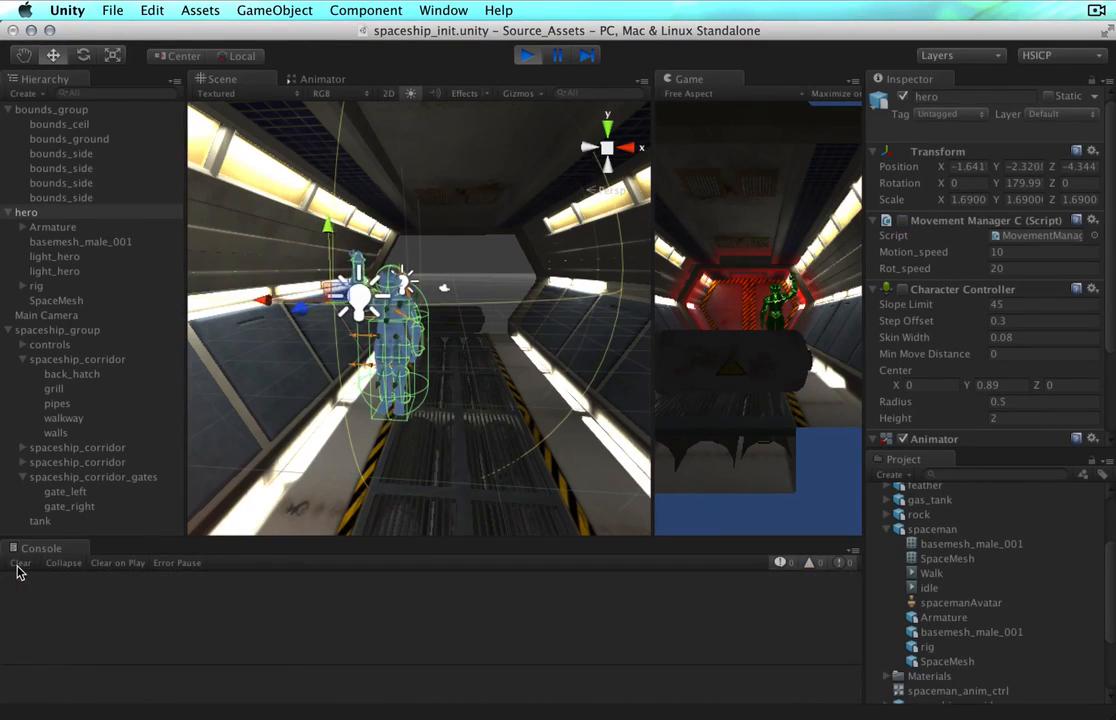
Disable the hero's Animator in the running scene and watch the ragdoll physics take over.
{"action": "scroll", "coordinate": [980, 355], "scroll_direction": "down", "scroll_amount": 1}
{"action": "scroll", "coordinate": [982, 355], "scroll_direction": "down", "scroll_amount": 4}
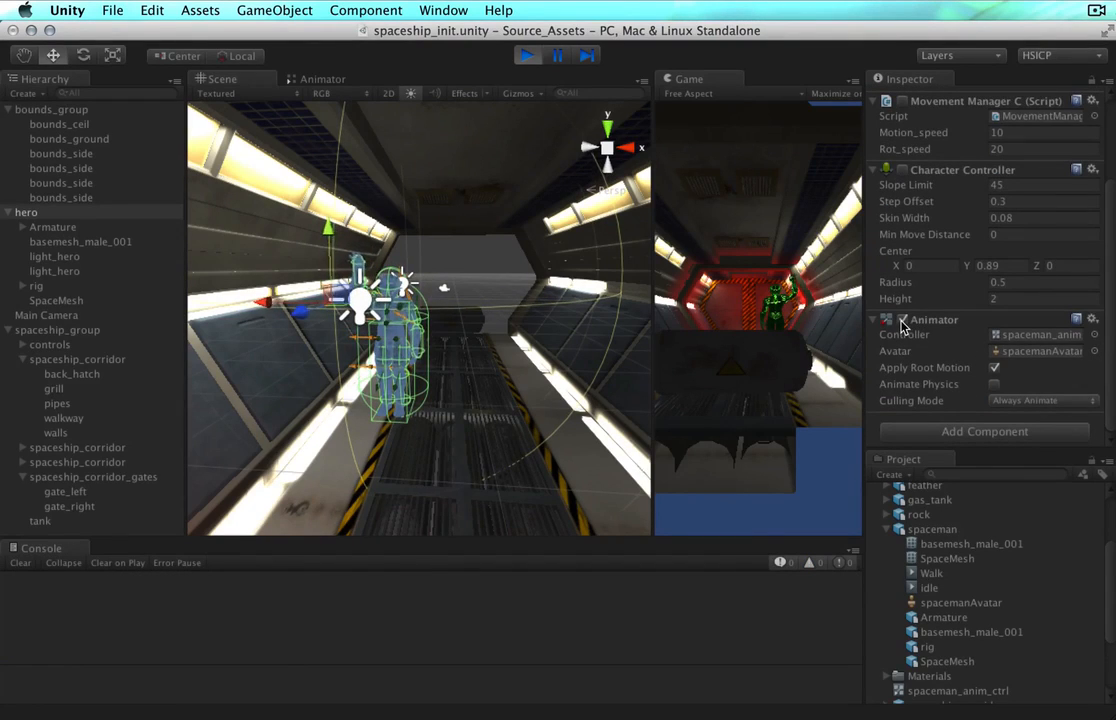
{"action": "left_click", "coordinate": [902, 322]}
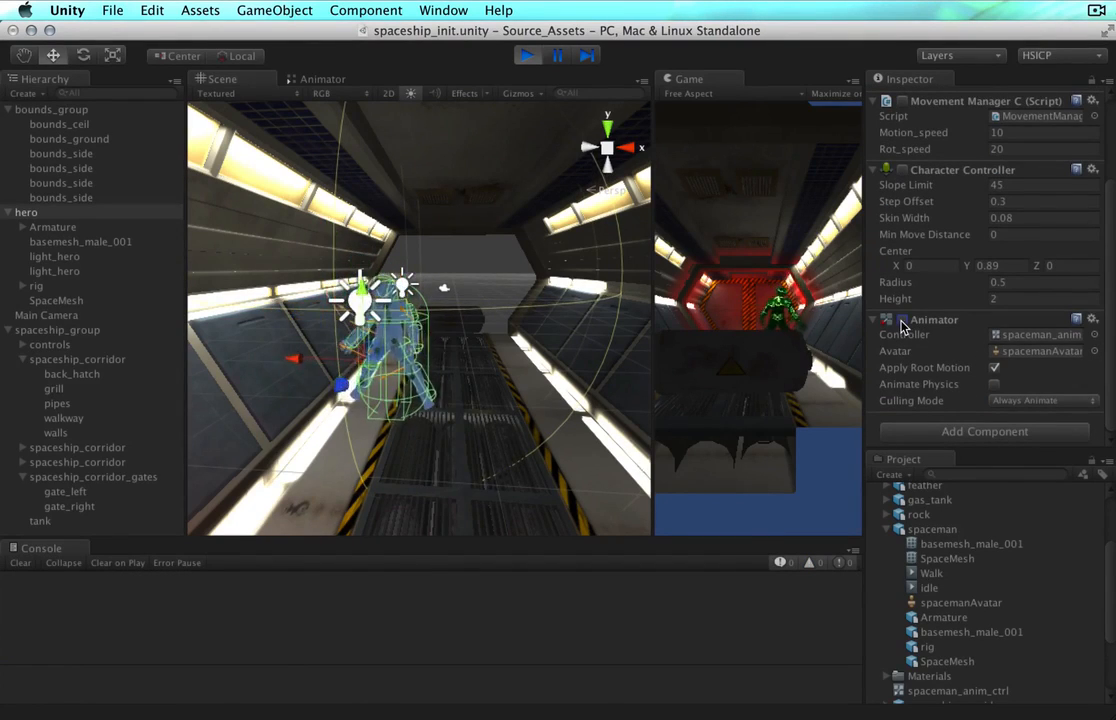
{"action": "left_click", "coordinate": [456, 258]}
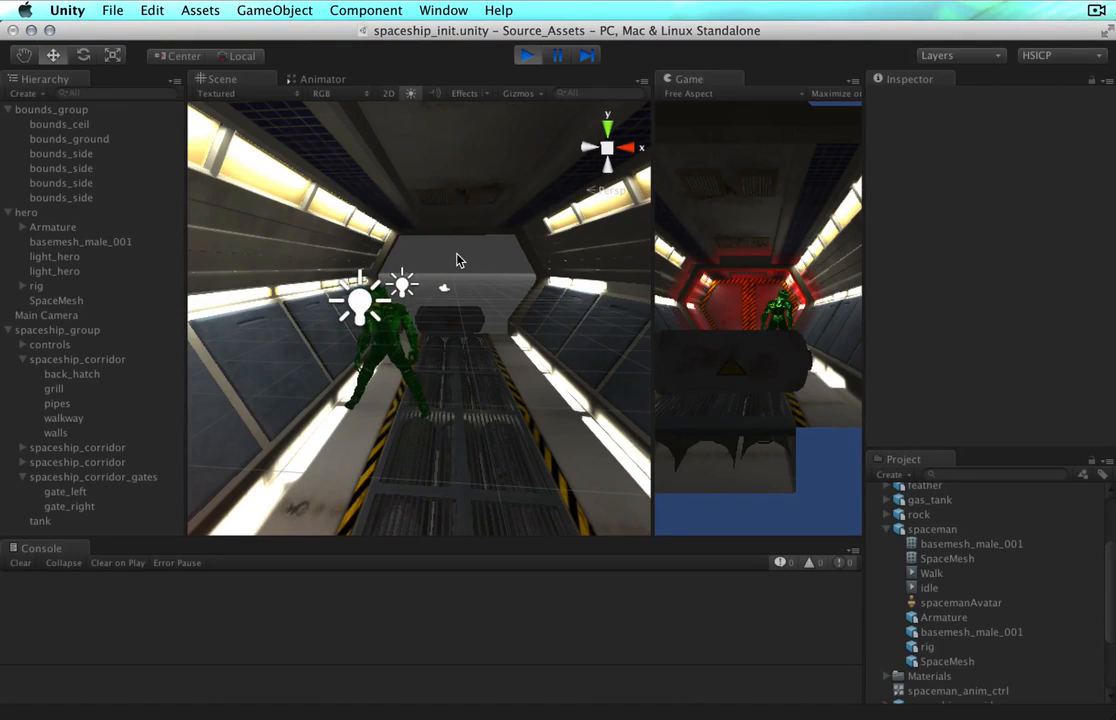
{"action": "scroll", "coordinate": [456, 257], "scroll_direction": "up", "scroll_amount": 5}
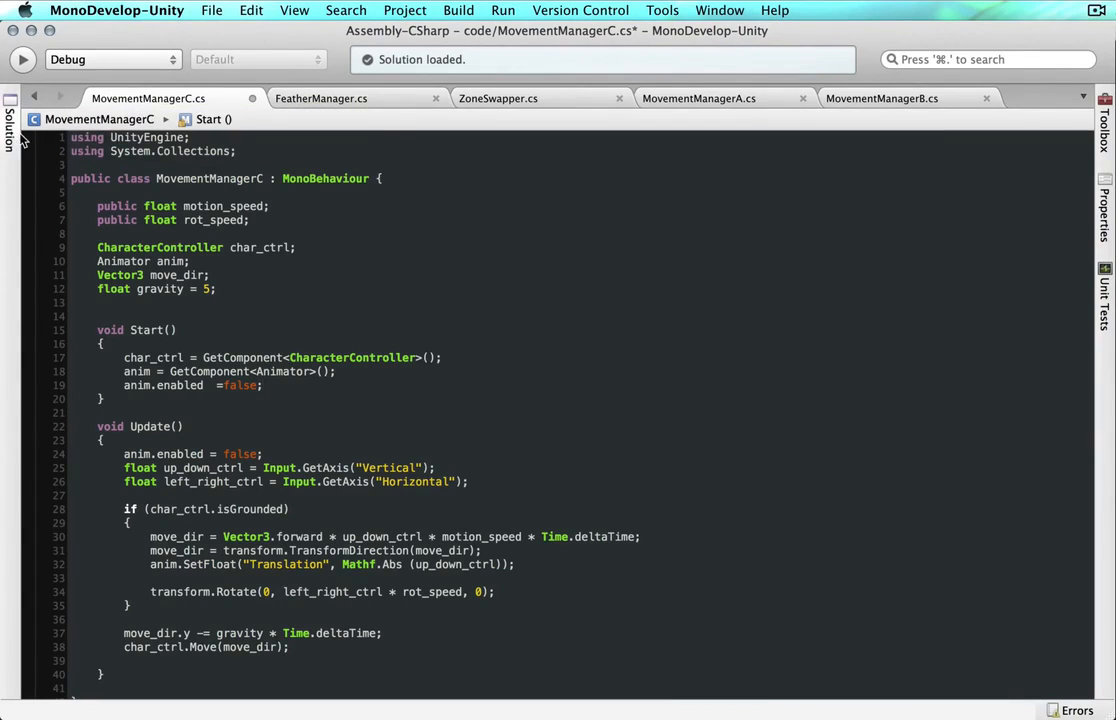
Reveal the solution tree and expand the code folder of the Assembly-CSharp project.
{"action": "mouse_move", "coordinate": [11, 125]}
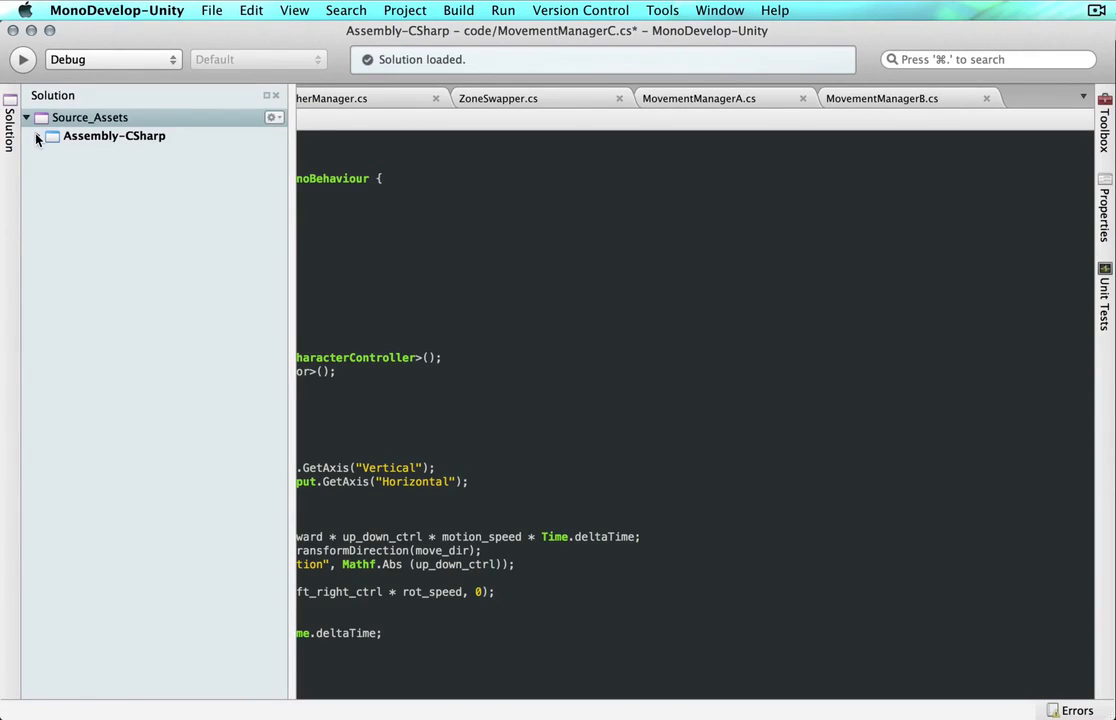
{"action": "left_click", "coordinate": [37, 136]}
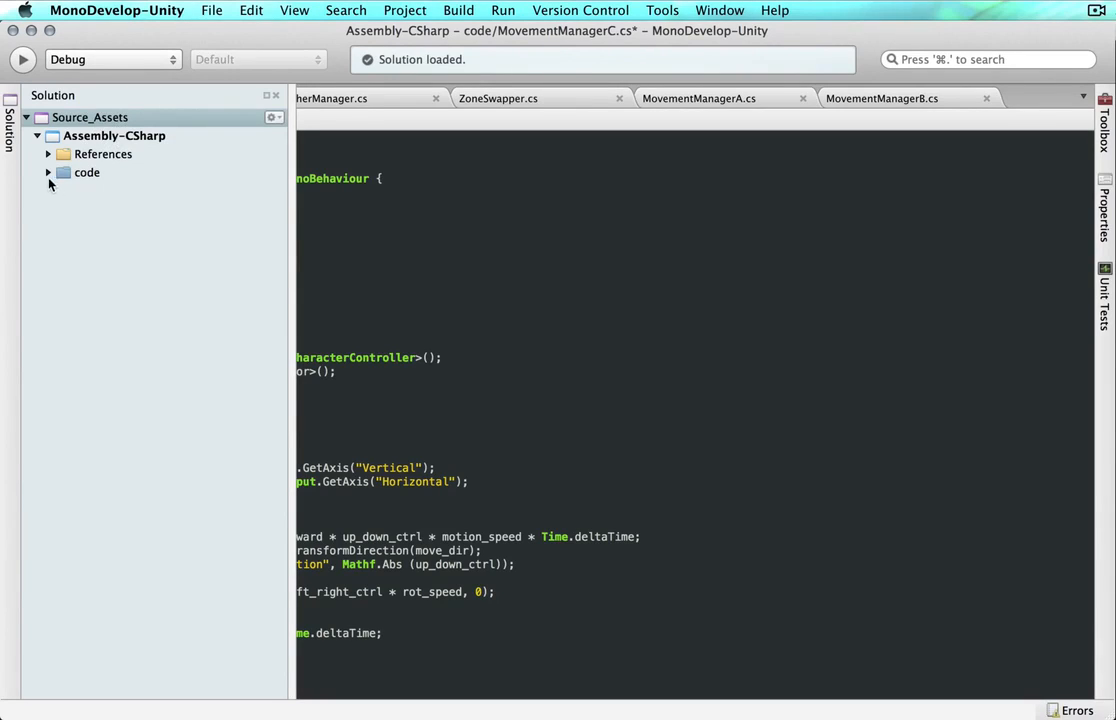
{"action": "left_click", "coordinate": [48, 174]}
{"action": "left_click", "coordinate": [48, 174]}
{"action": "left_click", "coordinate": [48, 174]}
{"action": "left_click", "coordinate": [88, 174]}
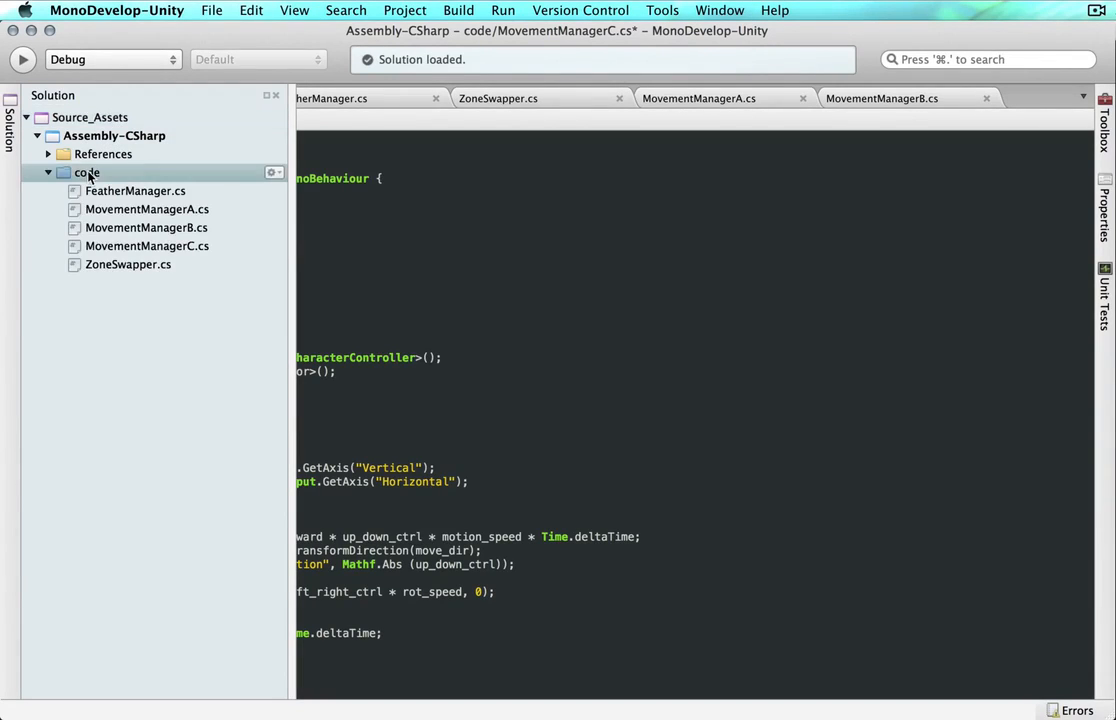
Create a new empty C# file named RagdollSwitcher in the code folder.
{"action": "left_click", "coordinate": [272, 175]}
{"action": "left_click", "coordinate": [272, 175]}
{"action": "left_click", "coordinate": [272, 175]}
{"action": "mouse_move", "coordinate": [293, 193]}
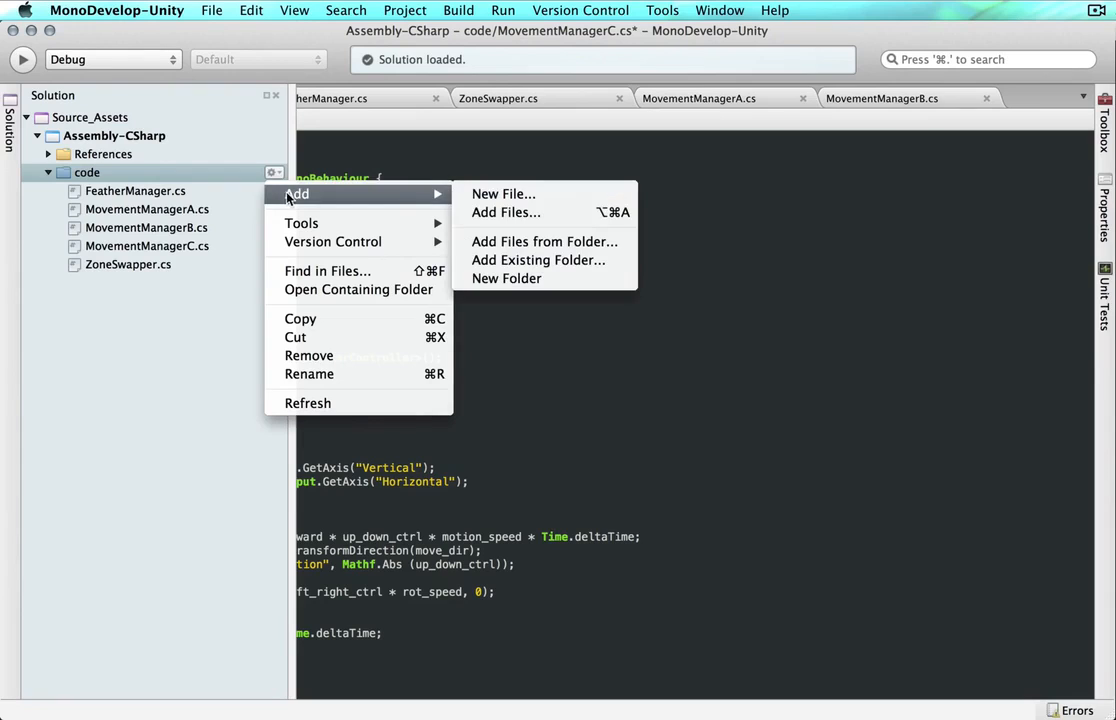
{"action": "left_click", "coordinate": [480, 199]}
{"action": "left_click", "coordinate": [455, 266]}
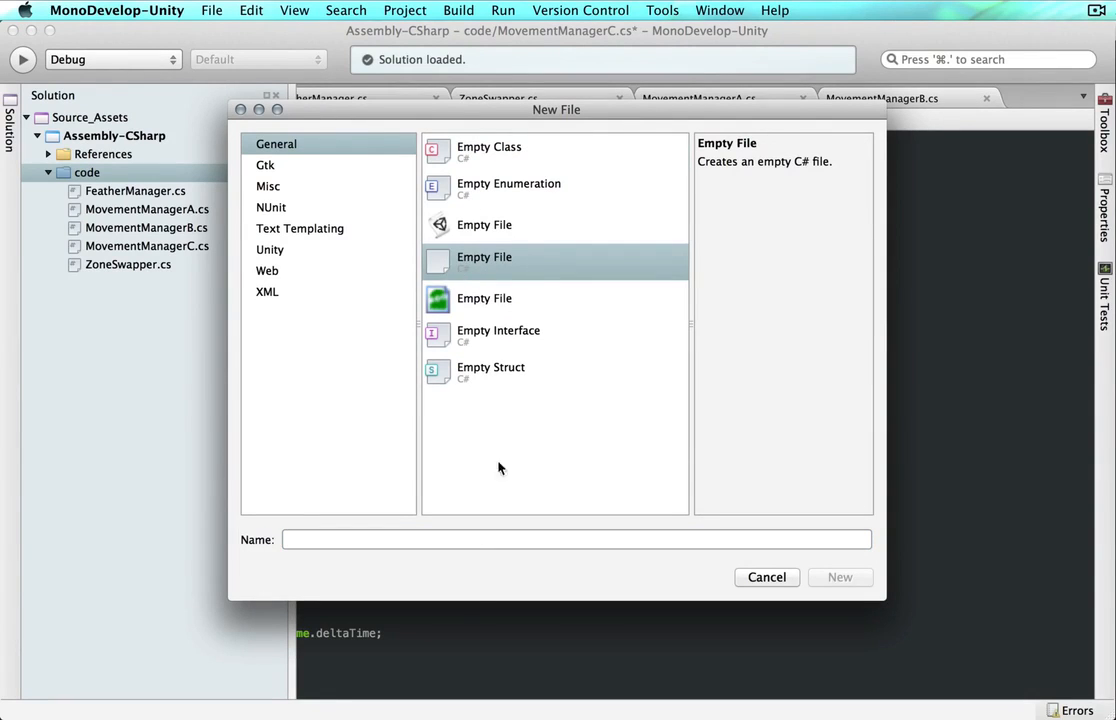
{"action": "left_click", "coordinate": [457, 539]}
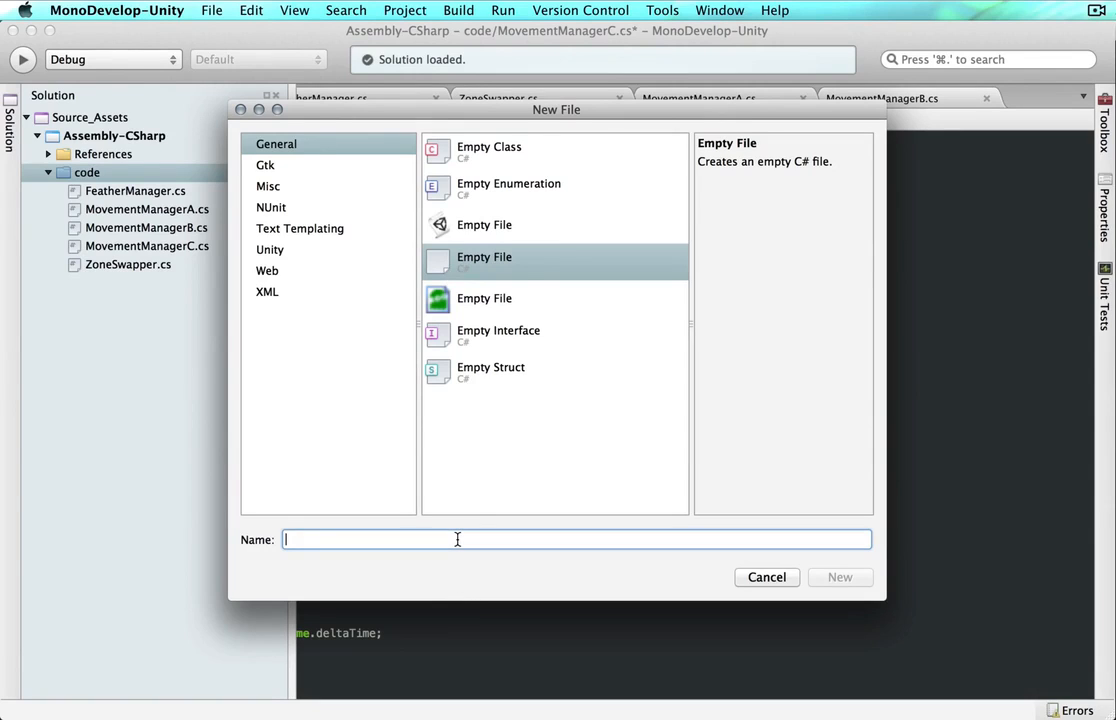
{"action": "type", "text": "RagdollSwitc"}
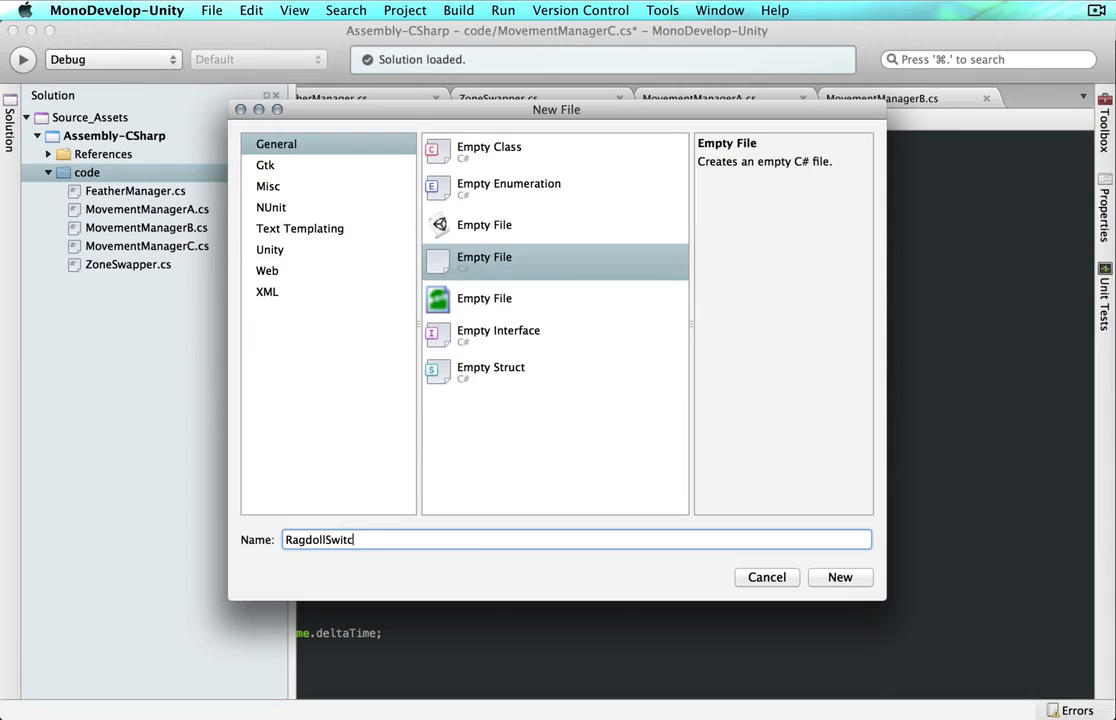
{"action": "type", "text": "her"}
{"action": "key", "text": "Return"}
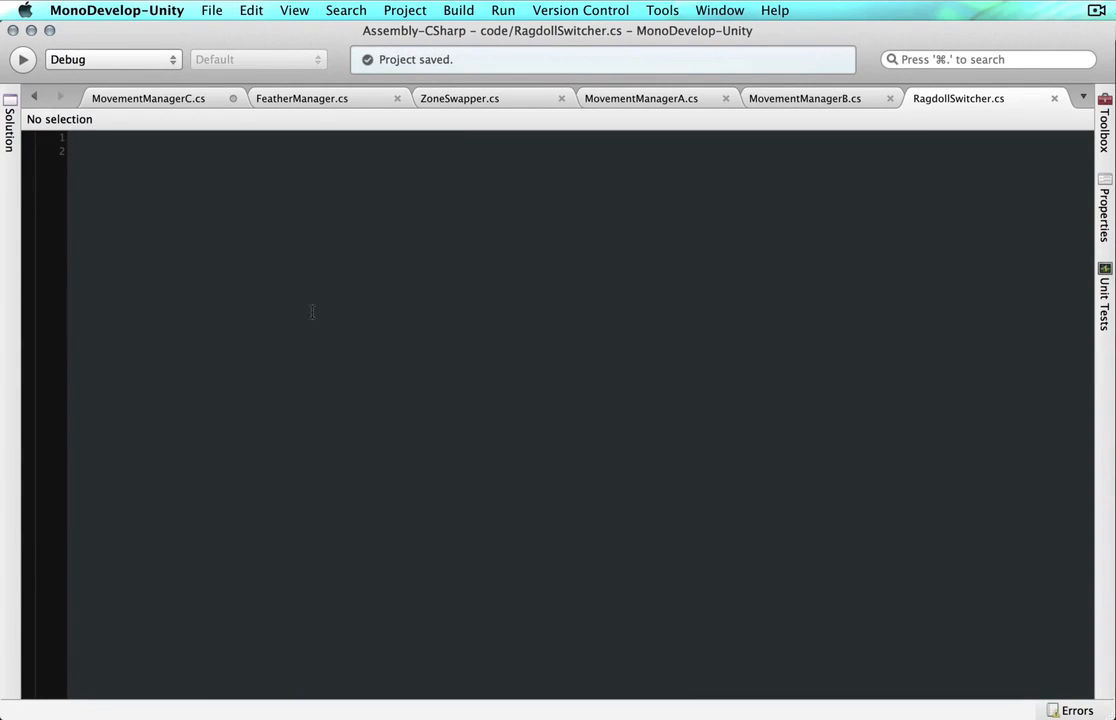
Copy the using directives and class header from MovementManagerC.cs into RagdollSwitcher.cs and close the class with a brace.
{"action": "left_click", "coordinate": [140, 100]}
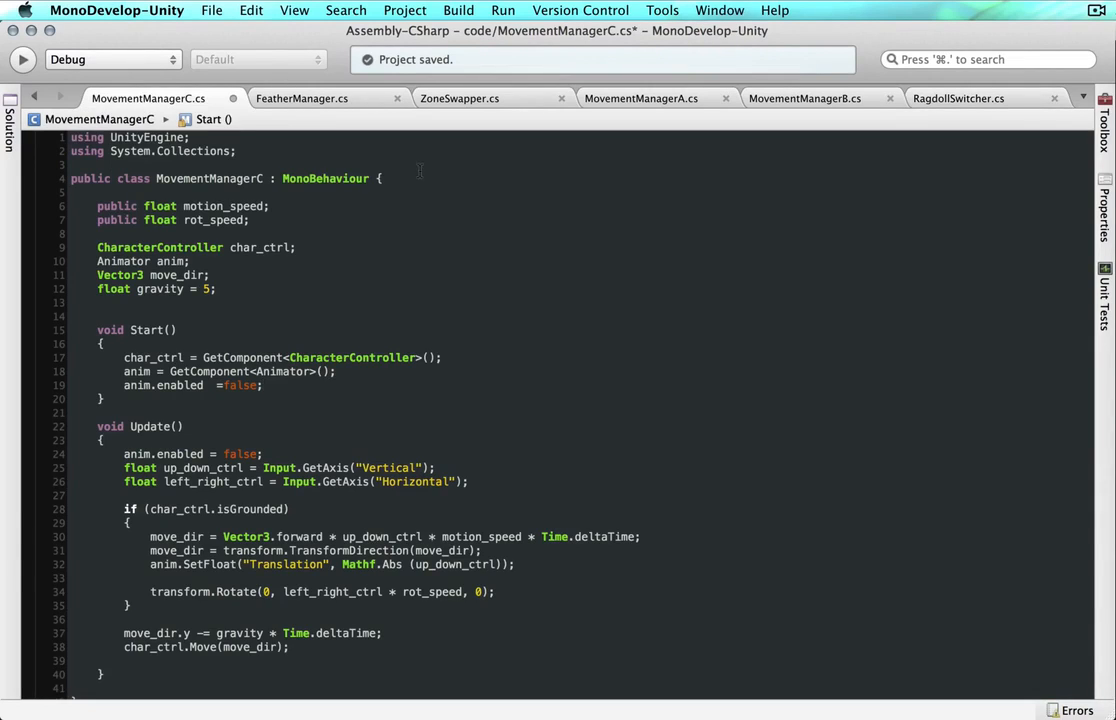
{"action": "left_click_drag", "start_coordinate": [438, 165], "coordinate": [436, 112]}
{"action": "left_click_drag", "start_coordinate": [417, 182], "coordinate": [20, 128]}
{"action": "key", "text": "super+c"}
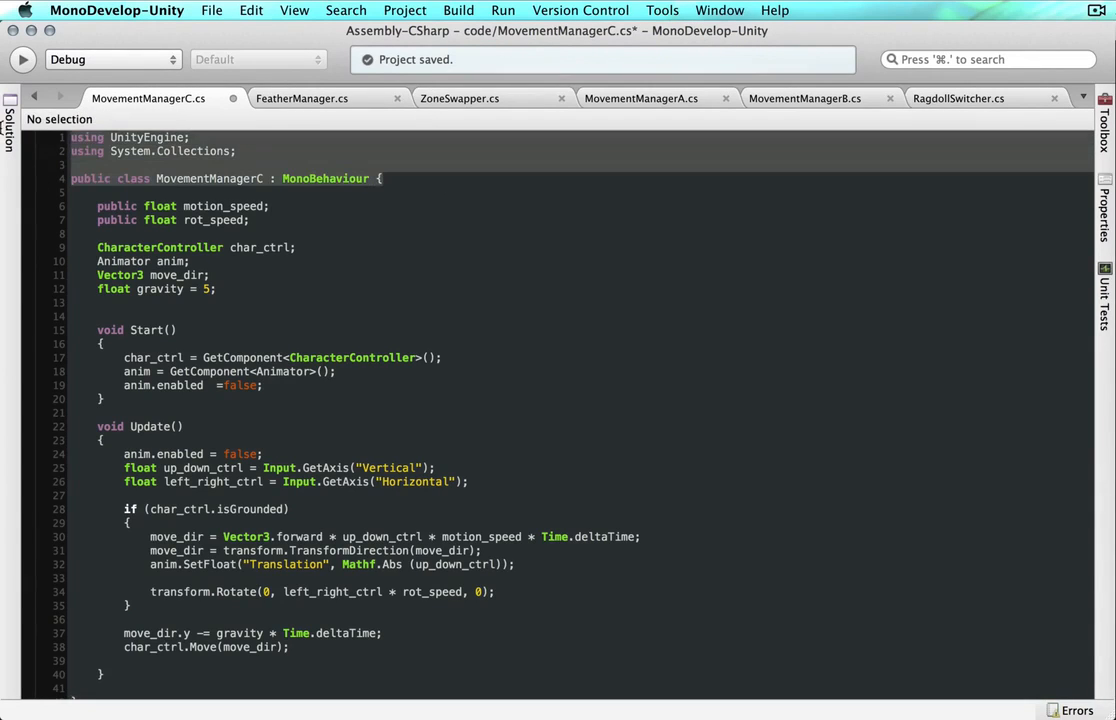
{"action": "left_click", "coordinate": [1007, 100]}
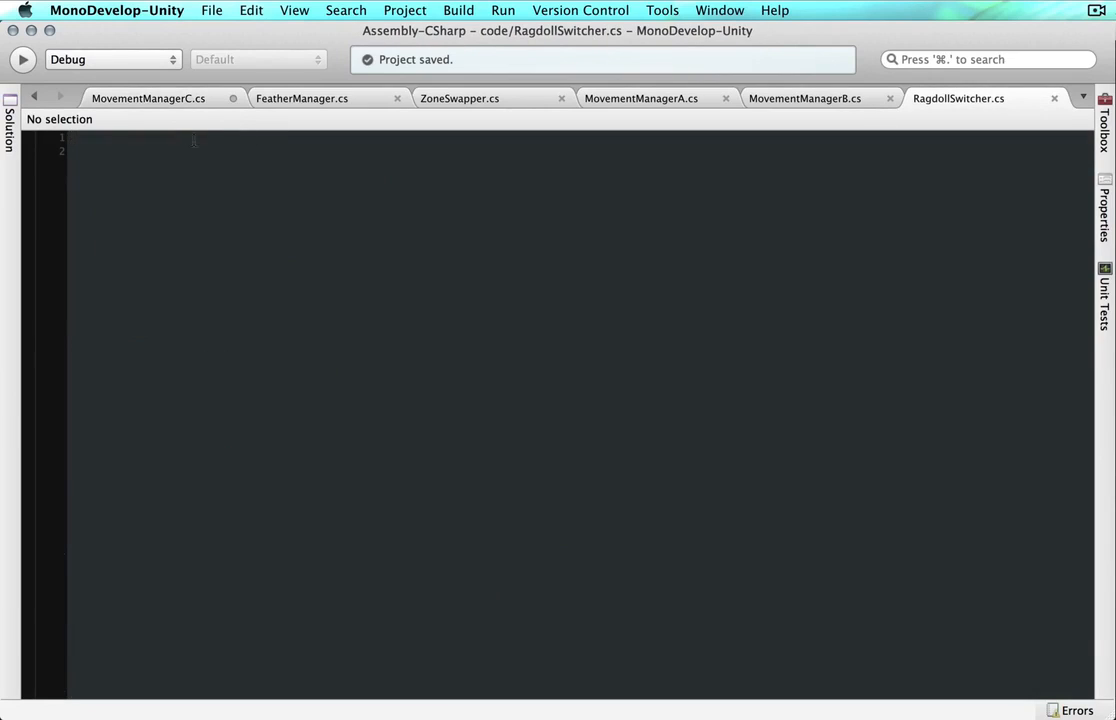
{"action": "key", "text": "super+v"}
{"action": "key", "text": "Return"}
{"action": "type", "text": "}"}
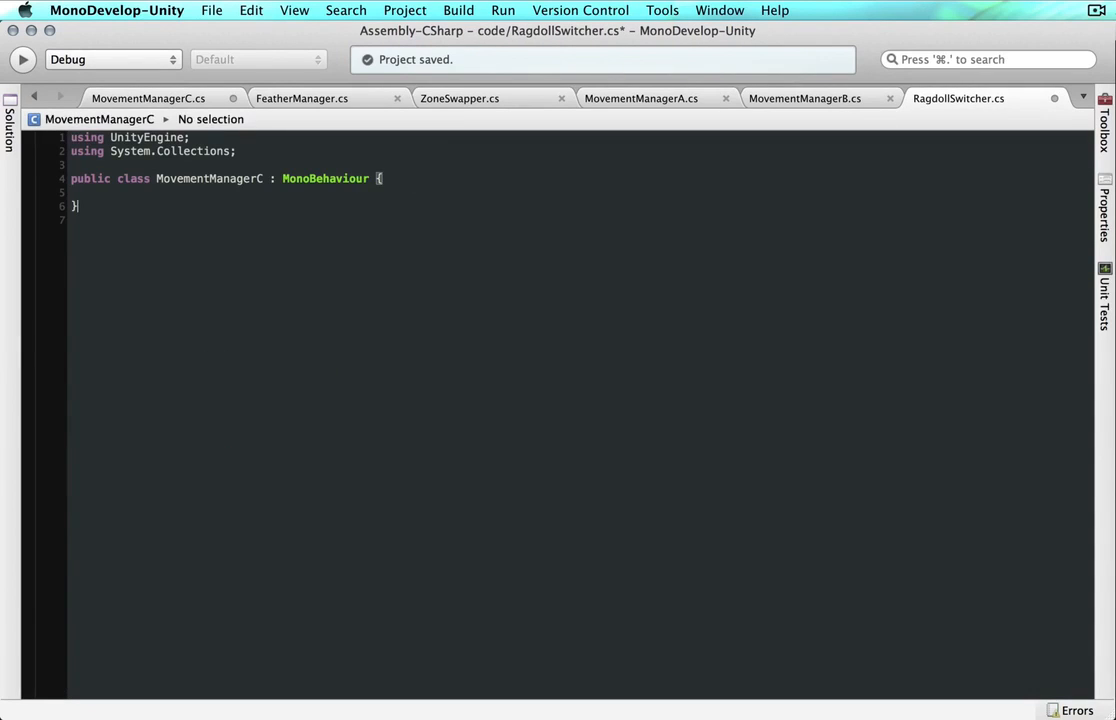
{"action": "key", "text": "Up"}
Rename the pasted class to RagdollSwitcher and make room for code in its body.
{"action": "left_click", "coordinate": [157, 179]}
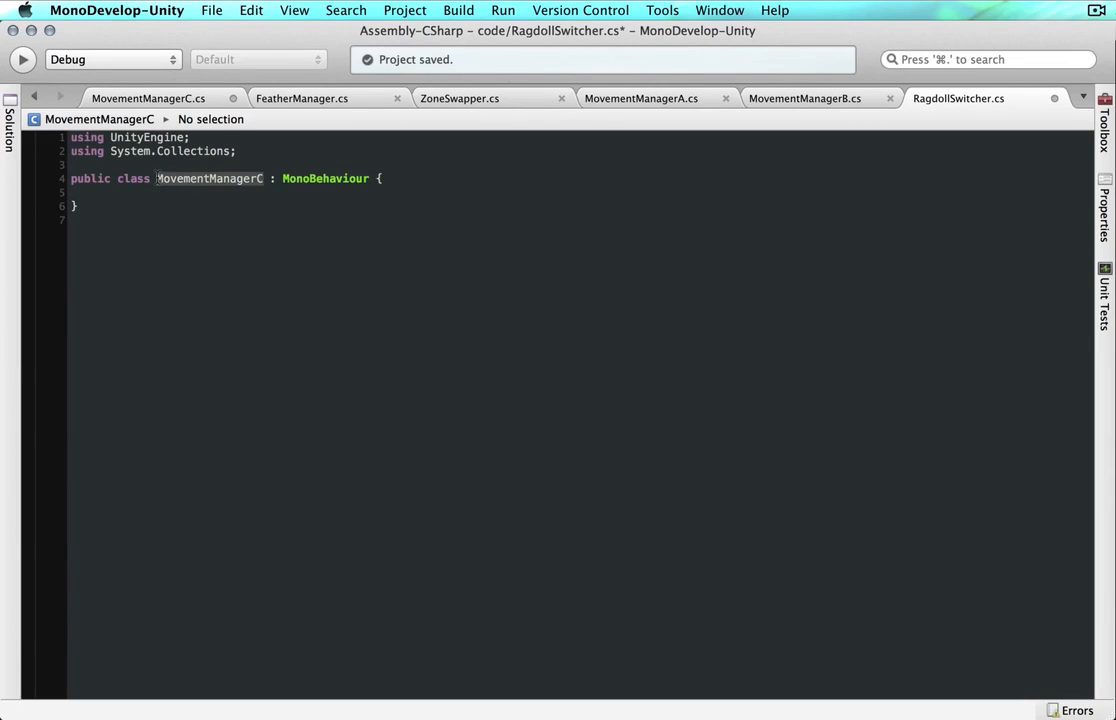
{"action": "type", "text": "Ragdoll"}
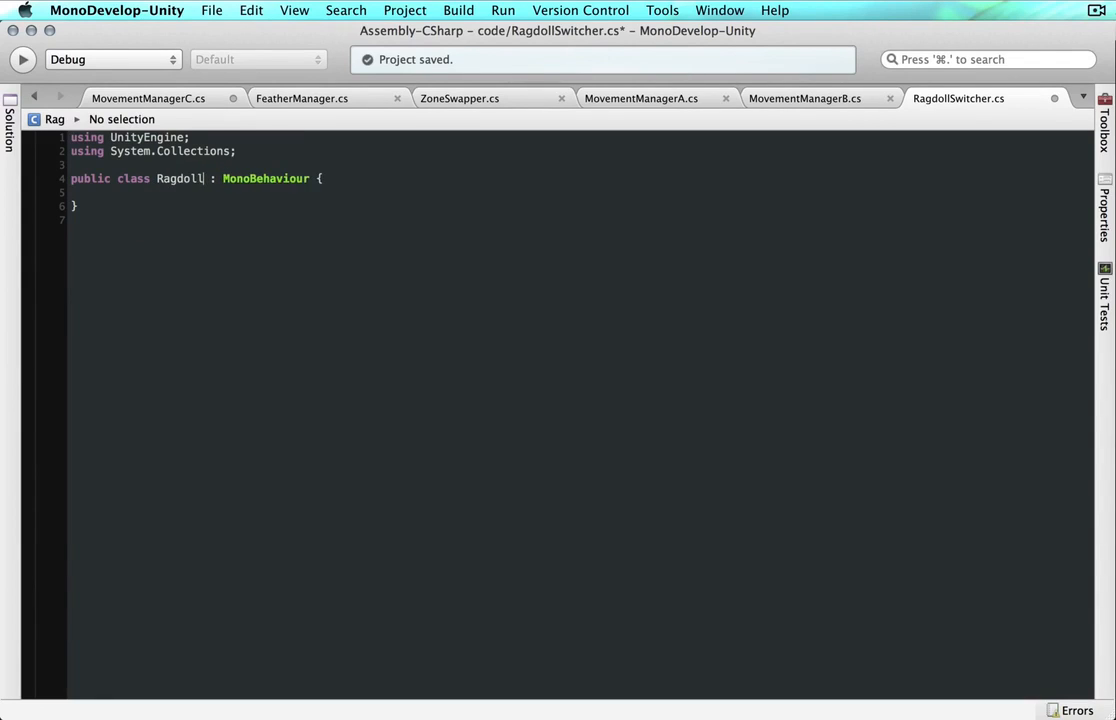
{"action": "type", "text": "Switcher"}
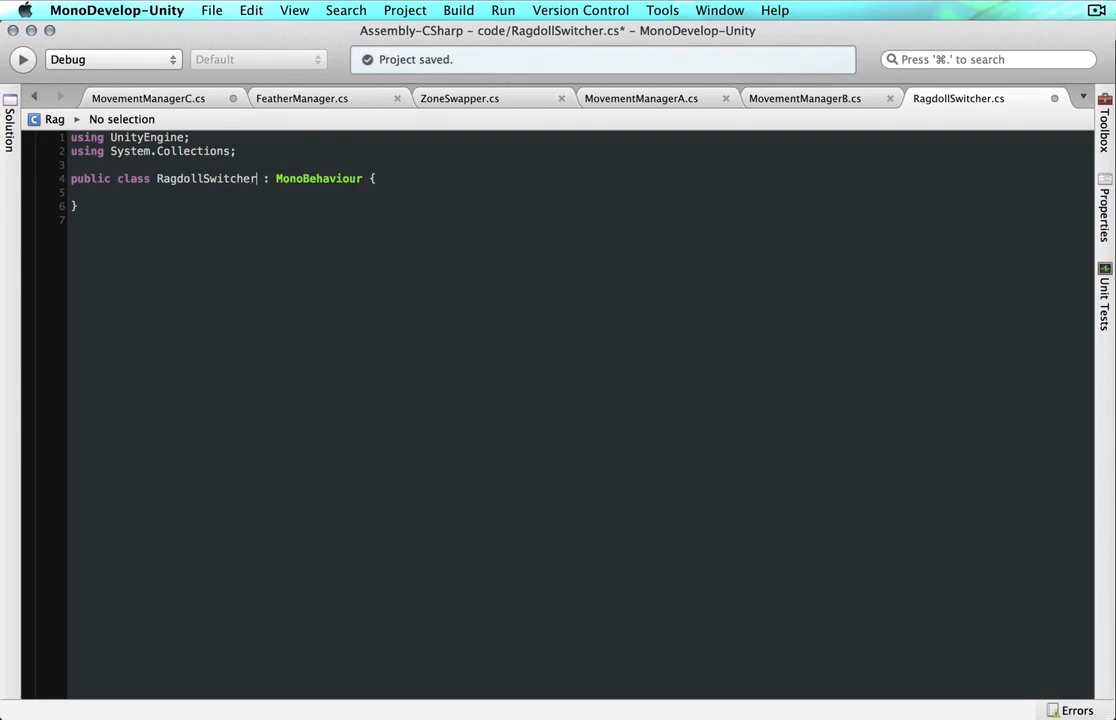
{"action": "key", "text": "Return"}
{"action": "key", "text": "Return"}
{"action": "key", "text": "Up"}
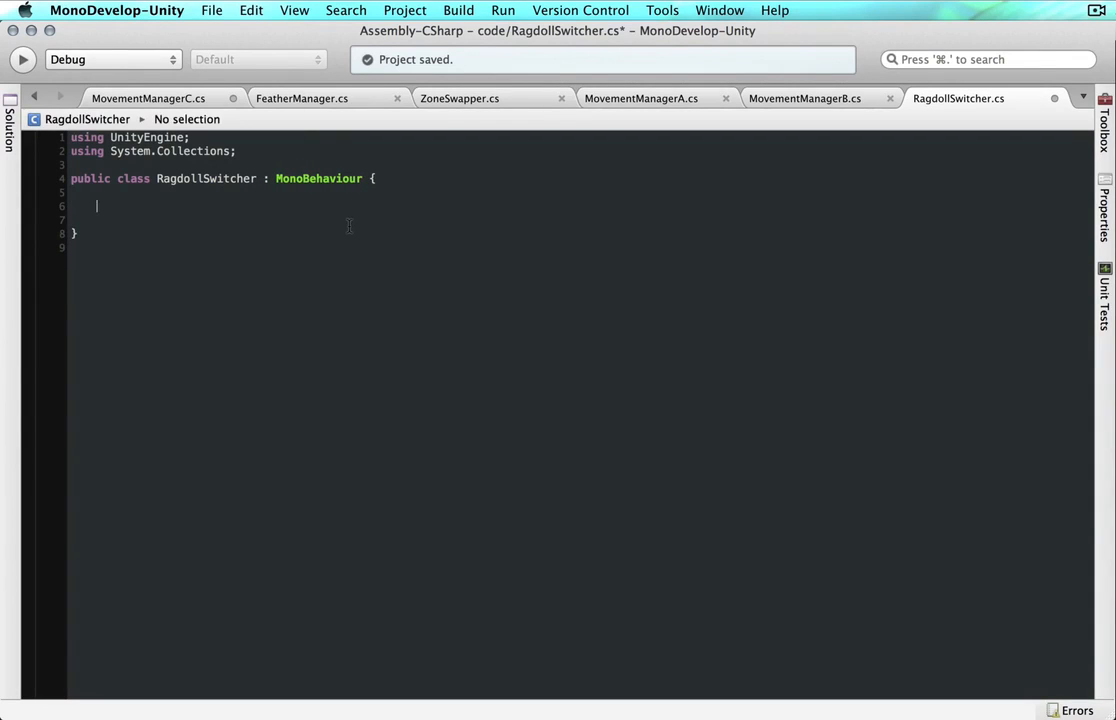